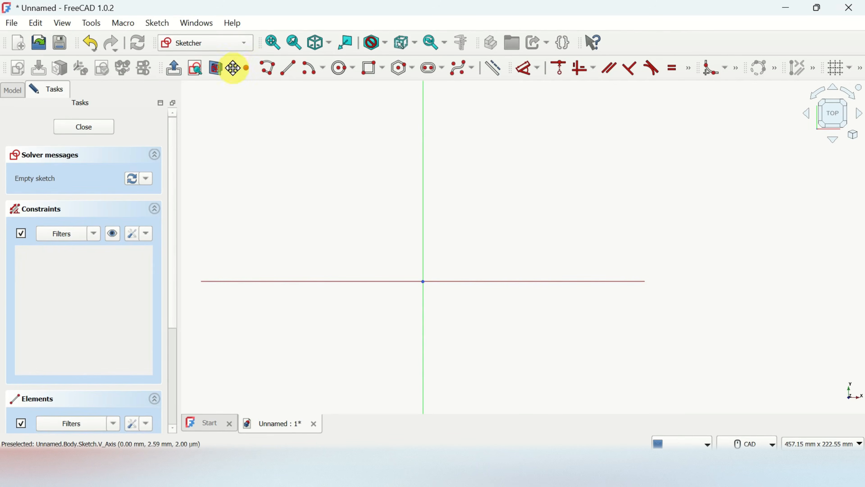
- Rearrange the Sketcher toolbars so the geometry, constraint, editing, B-spline, visual and grid tools are all fully accessible
mouse_move(235, 68)
mouse_down()
mouse_move(531, 36)
mouse_move(580, 43)
mouse_up()
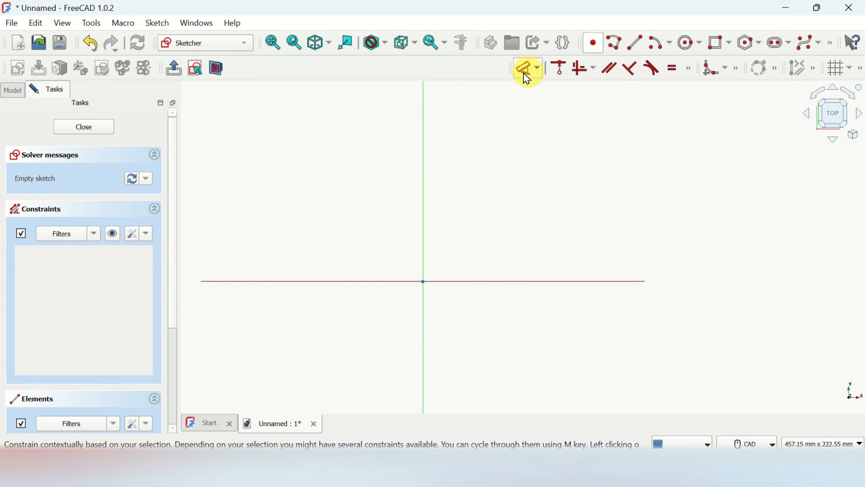
drag(508, 67, 242, 65)
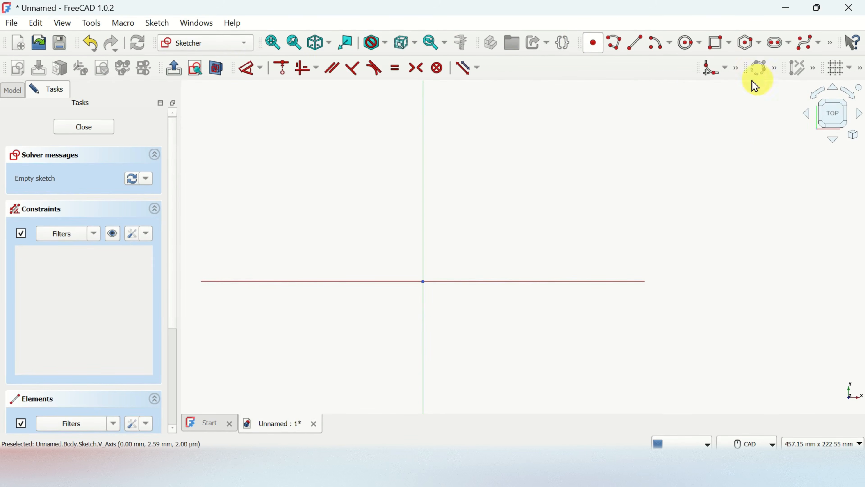
mouse_move(698, 67)
mouse_down()
mouse_move(477, 70)
mouse_move(513, 72)
mouse_move(499, 72)
mouse_up()
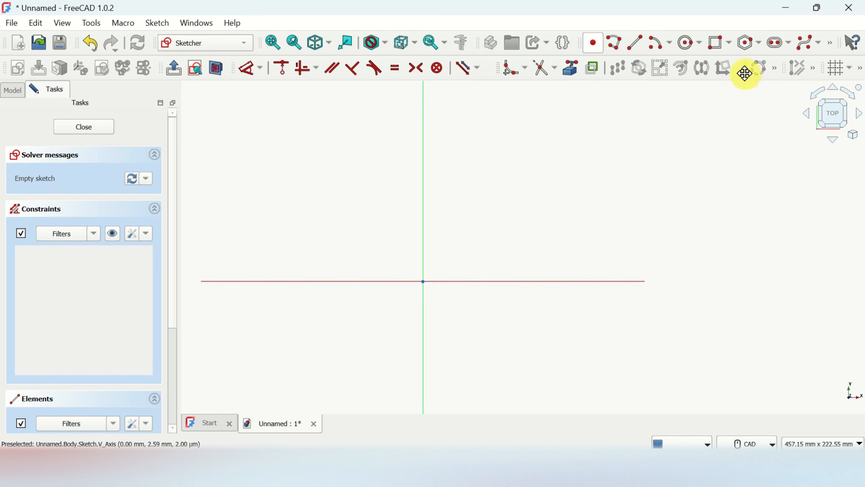
drag(745, 73, 18, 95)
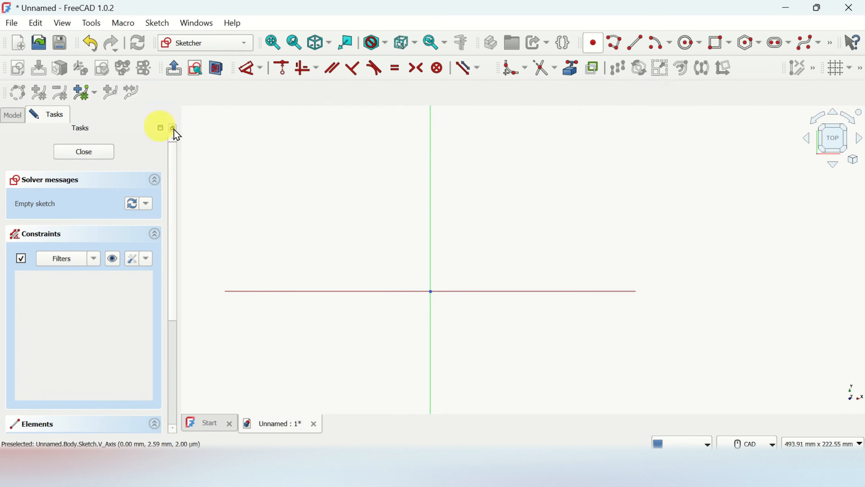
mouse_move(784, 67)
mouse_down()
mouse_move(629, 110)
mouse_move(148, 95)
mouse_move(162, 91)
mouse_up()
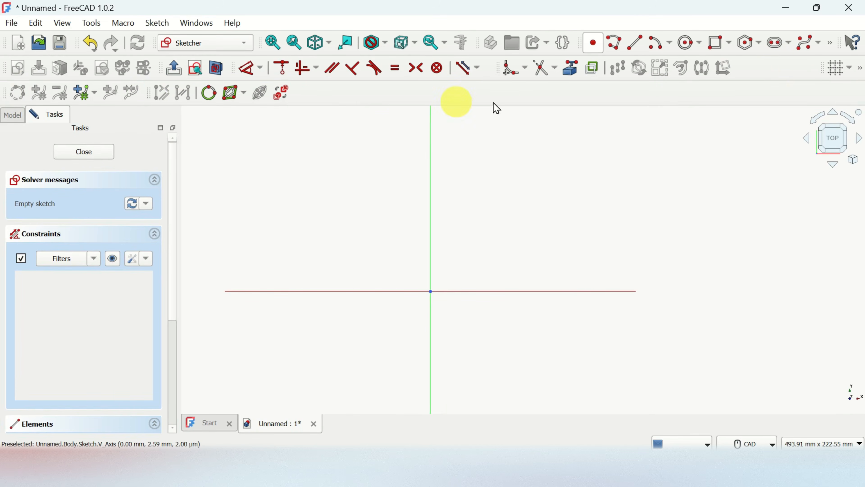
drag(822, 69, 303, 94)
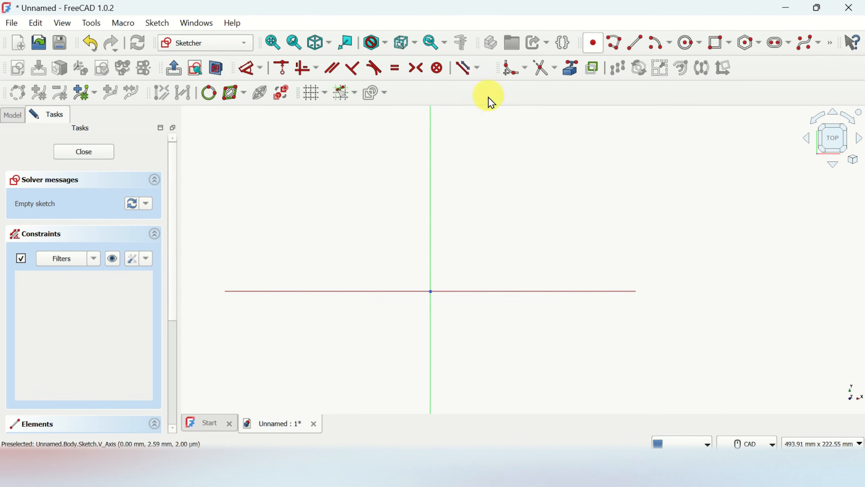
- Display the sketch grid and set its spacing to 5 mm with grid auto spacing enabled
scroll(665, 169, up, 2)
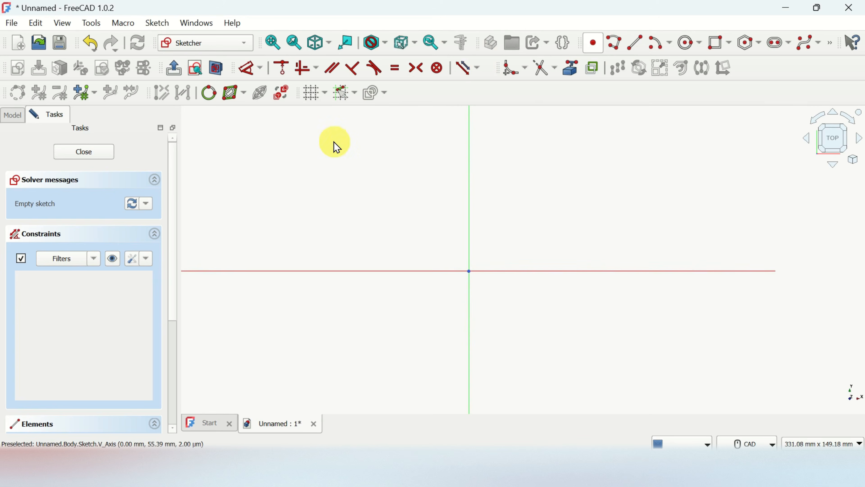
click(313, 97)
scroll(475, 265, up, 2)
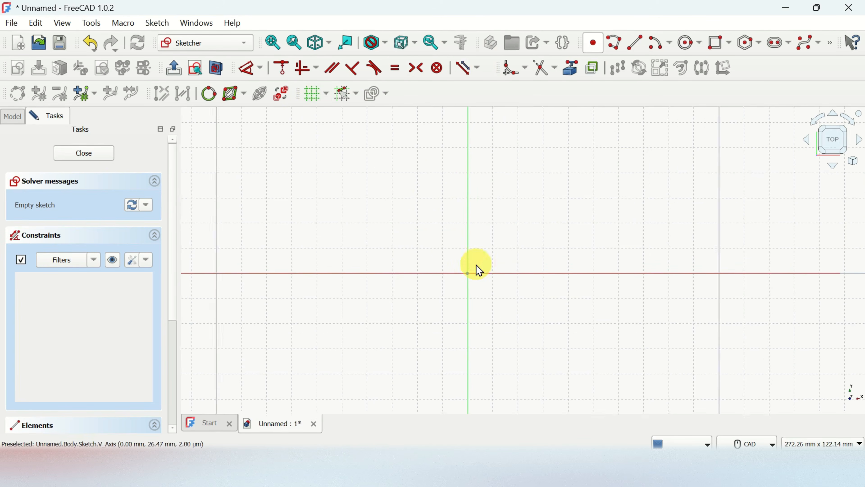
click(318, 93)
click(327, 95)
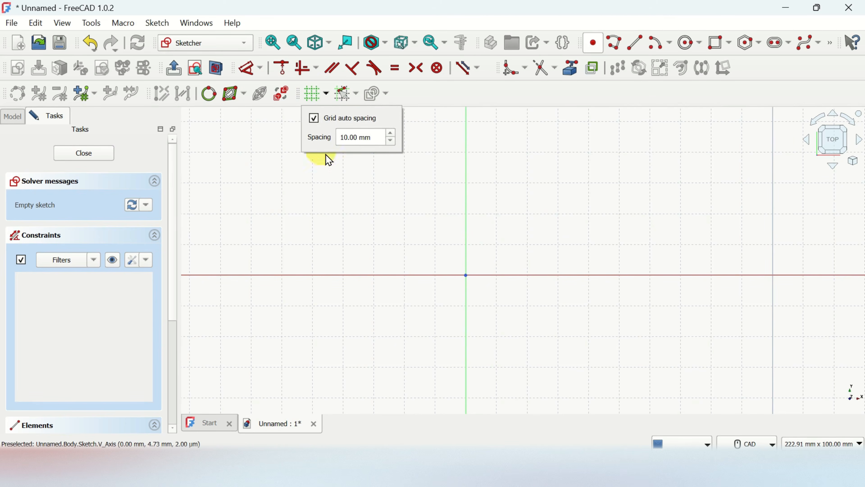
click(354, 140)
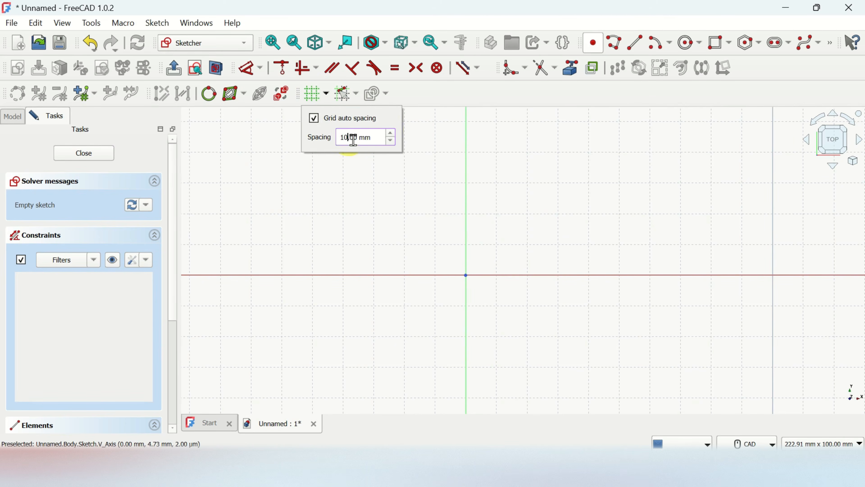
key(BackSpace)
key(BackSpace)
text(5)
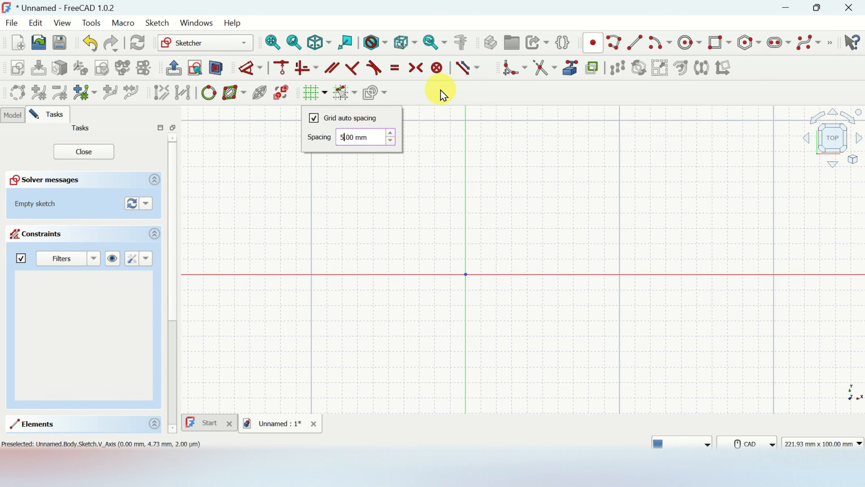
key(Return)
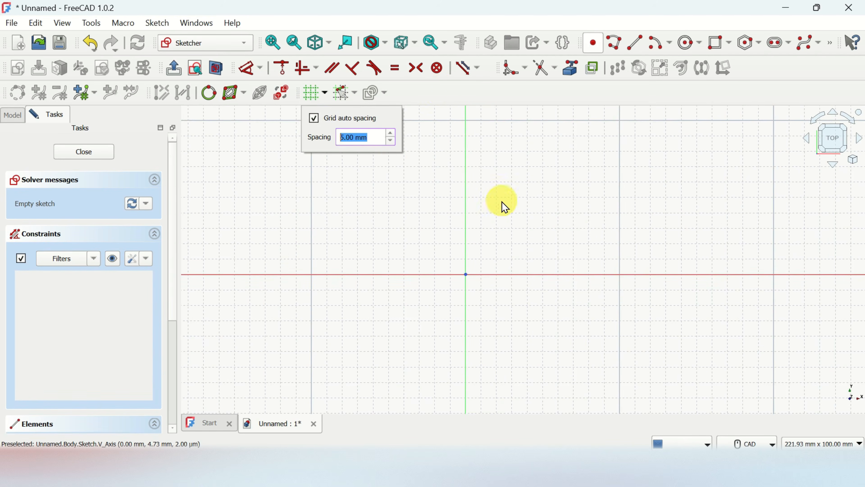
click(448, 92)
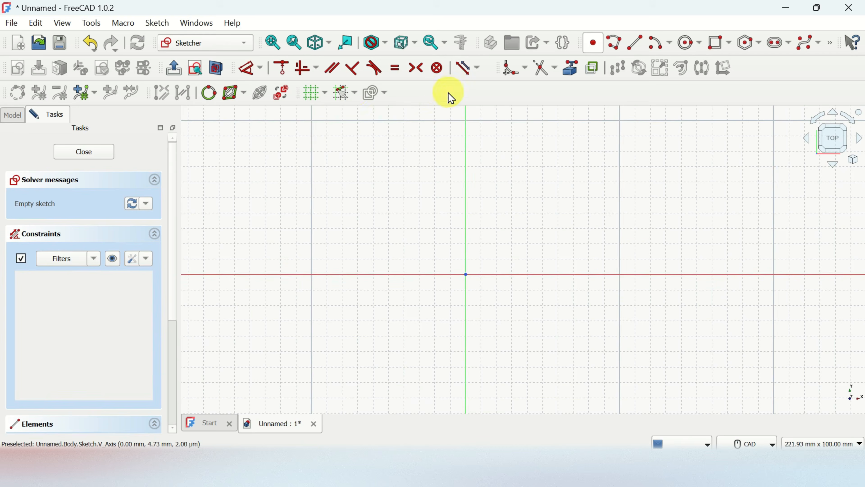
- Enable snapping to the grid for the sketch, with snapping to objects on
click(356, 95)
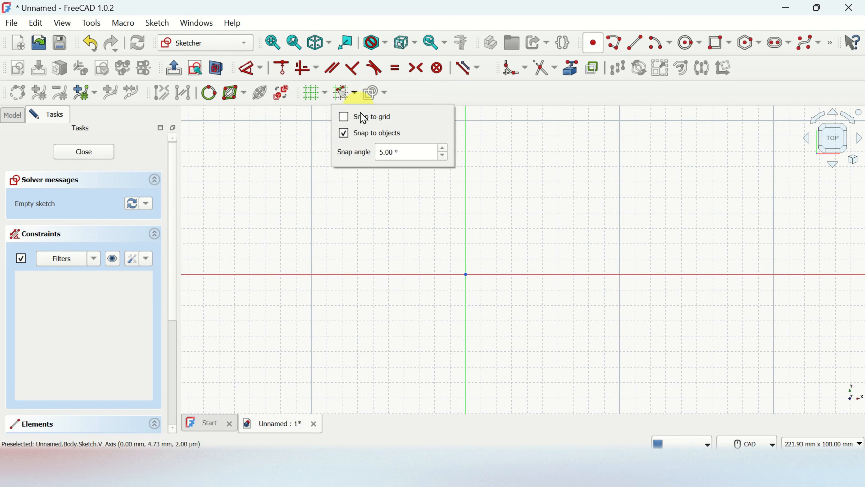
click(344, 119)
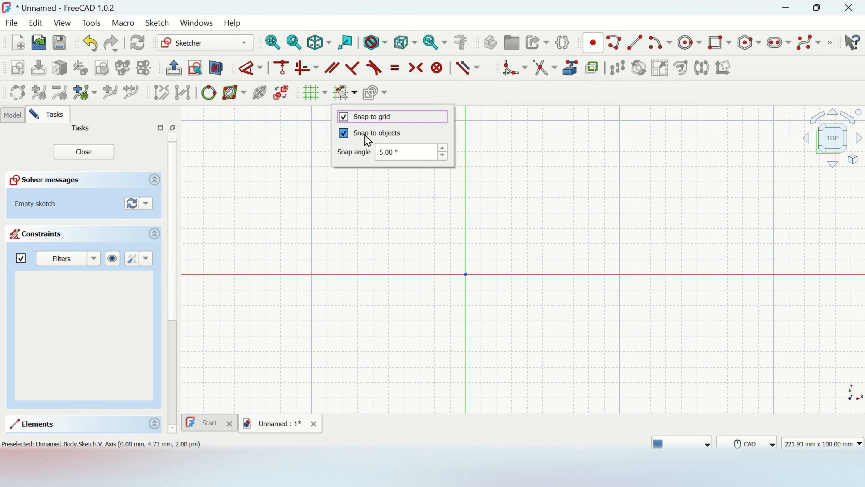
click(510, 233)
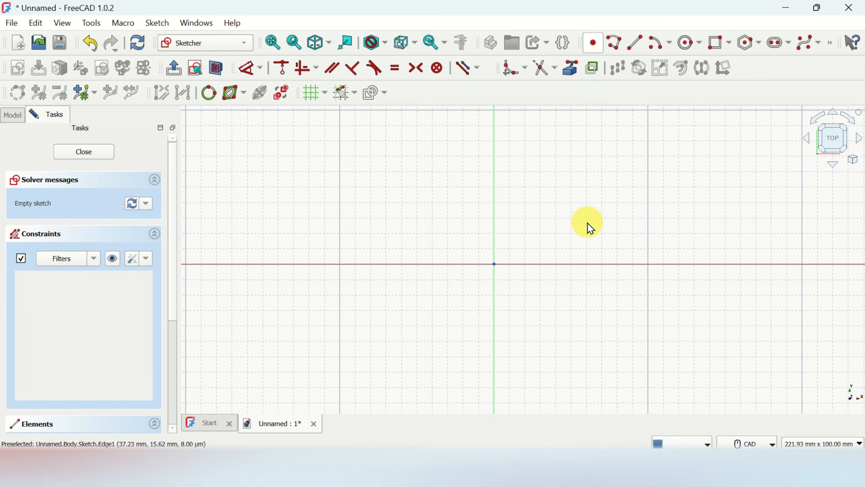
- Choose CAD as the mouse navigation style
click(772, 445)
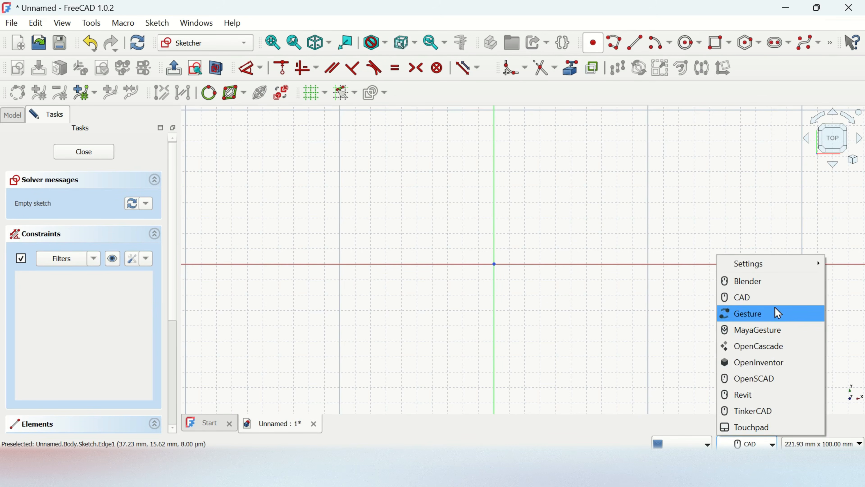
click(768, 306)
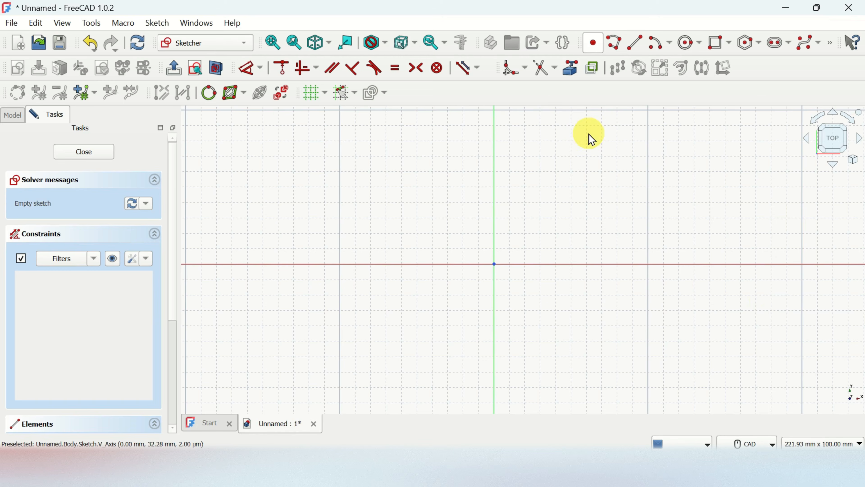
- Draw a circle by center at the sketch origin, about 83 mm in diameter
click(701, 46)
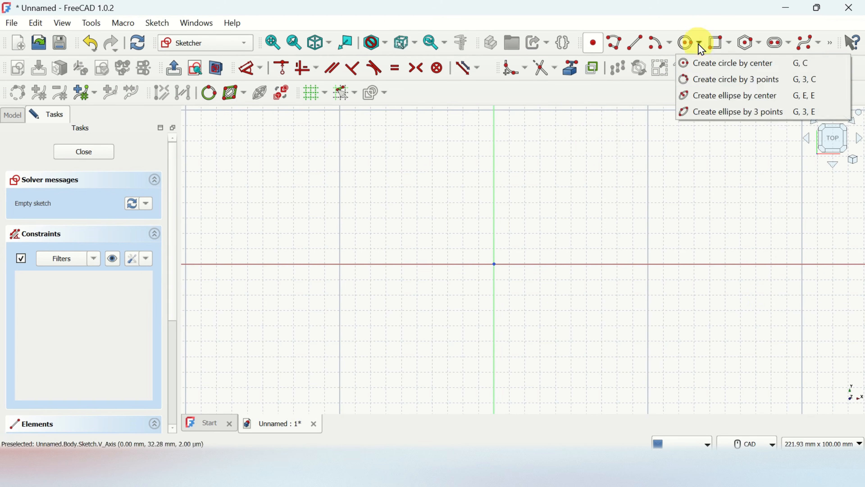
click(725, 68)
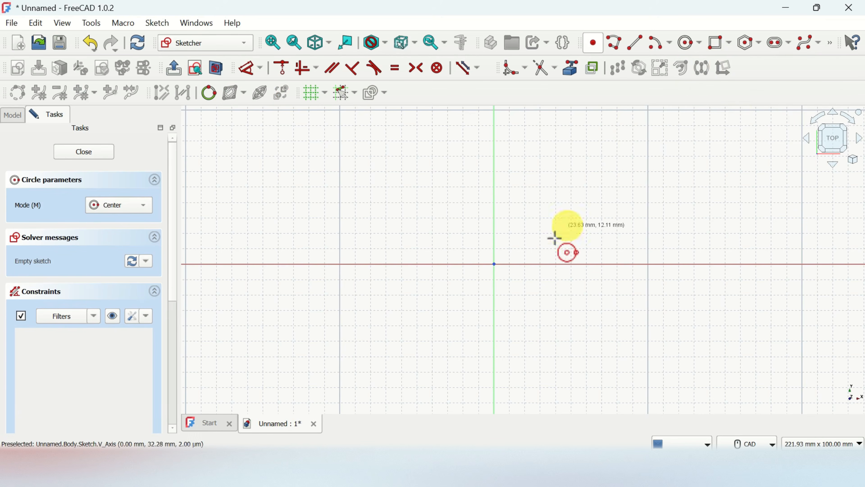
click(494, 264)
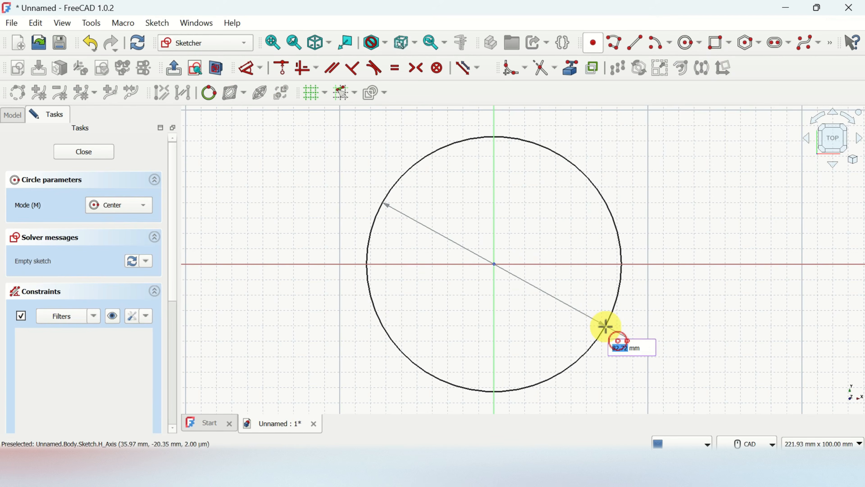
click(605, 326)
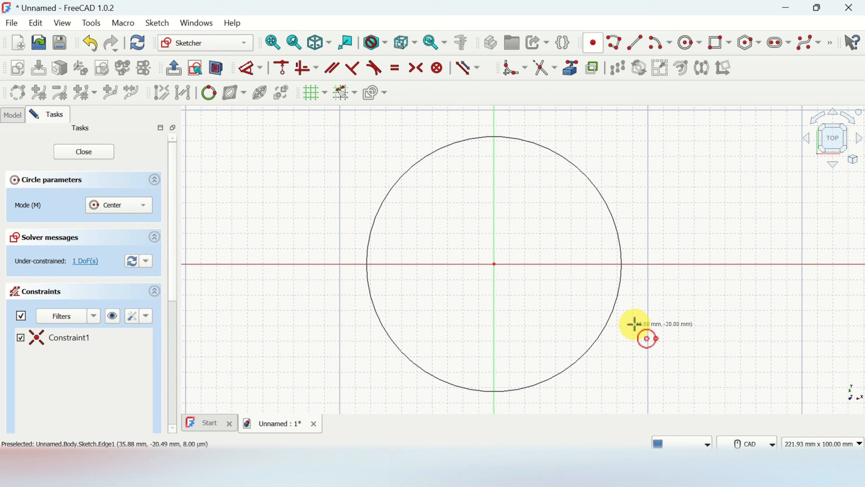
right_click(635, 325)
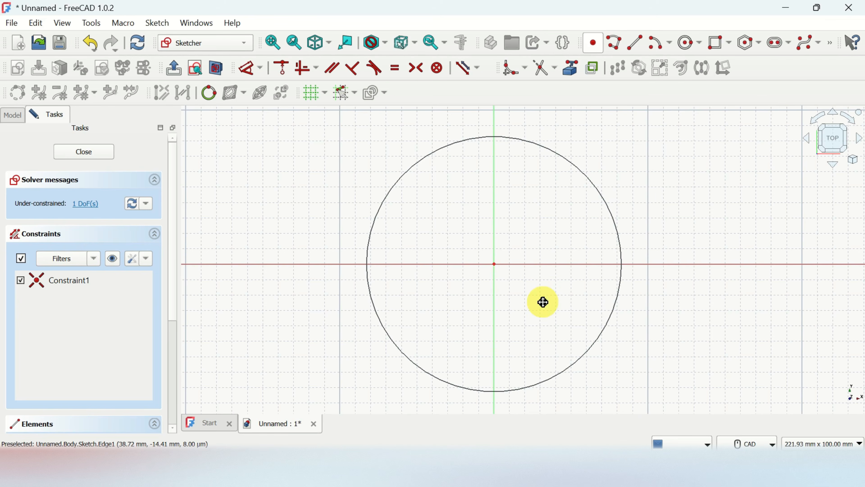
- Examine the circle in the sketch up close and from farther out by panning and zooming the view
mouse_move(543, 302)
middle_down()
mouse_move(436, 304)
mouse_move(666, 305)
mouse_move(634, 315)
mouse_move(463, 318)
mouse_move(545, 319)
mouse_move(542, 231)
mouse_move(541, 330)
mouse_move(543, 286)
mouse_move(421, 294)
mouse_move(580, 306)
mouse_move(588, 285)
mouse_move(566, 315)
mouse_move(551, 307)
middle_up()
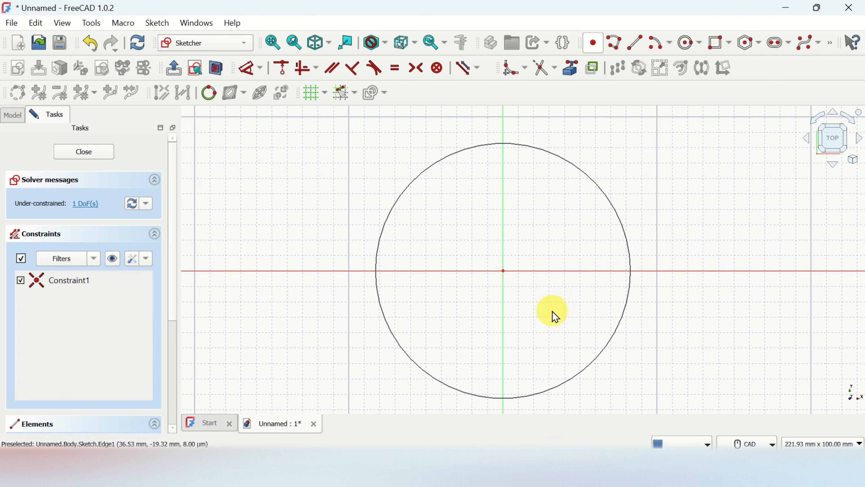
scroll(566, 315, up, 3)
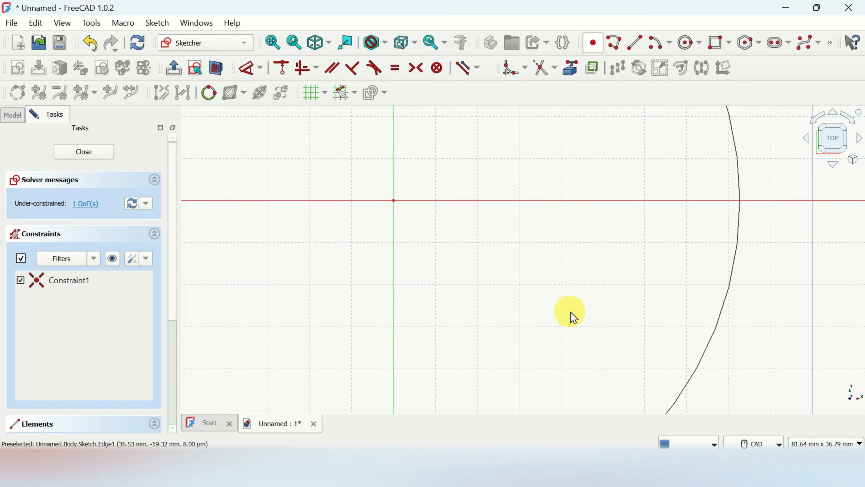
scroll(574, 322, down, 5)
scroll(583, 256, up, 5)
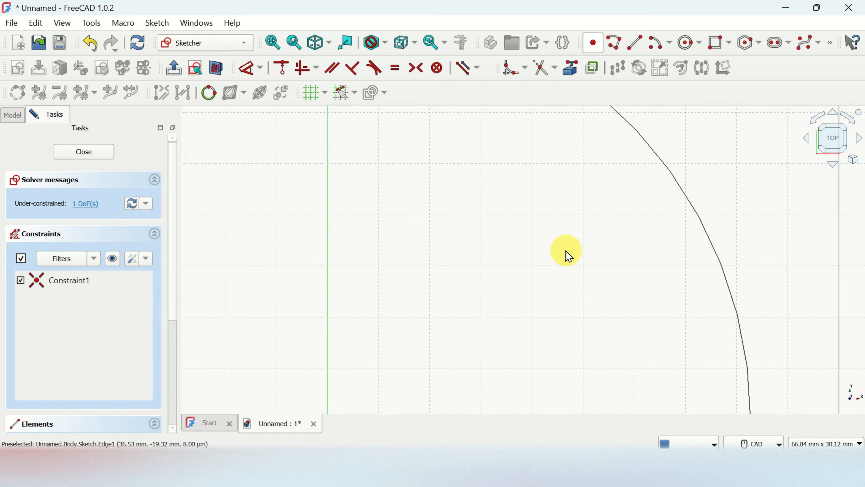
scroll(564, 265, down, 5)
scroll(500, 326, up, 2)
scroll(502, 325, up, 2)
scroll(500, 325, down, 4)
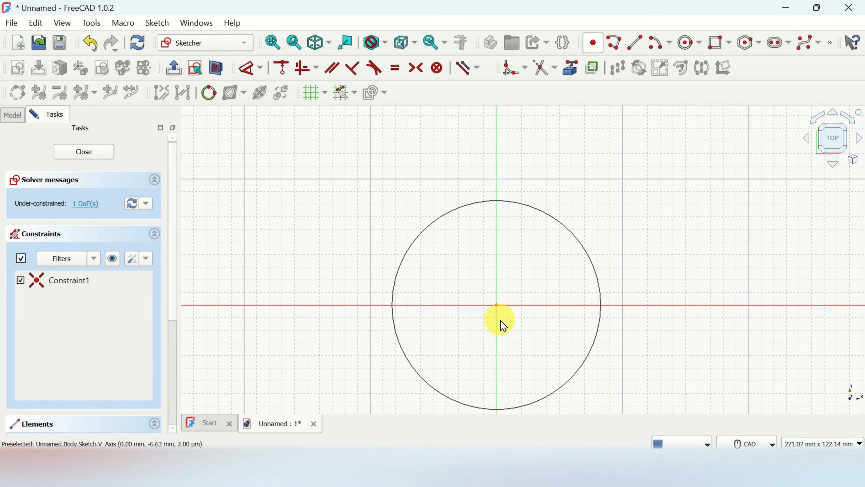
scroll(509, 312, down, 2)
mouse_move(510, 315)
middle_down()
mouse_move(512, 294)
mouse_move(534, 267)
mouse_move(584, 266)
mouse_move(507, 262)
mouse_move(623, 262)
mouse_move(496, 265)
mouse_move(467, 245)
mouse_move(466, 202)
mouse_move(465, 290)
mouse_move(471, 236)
middle_up()
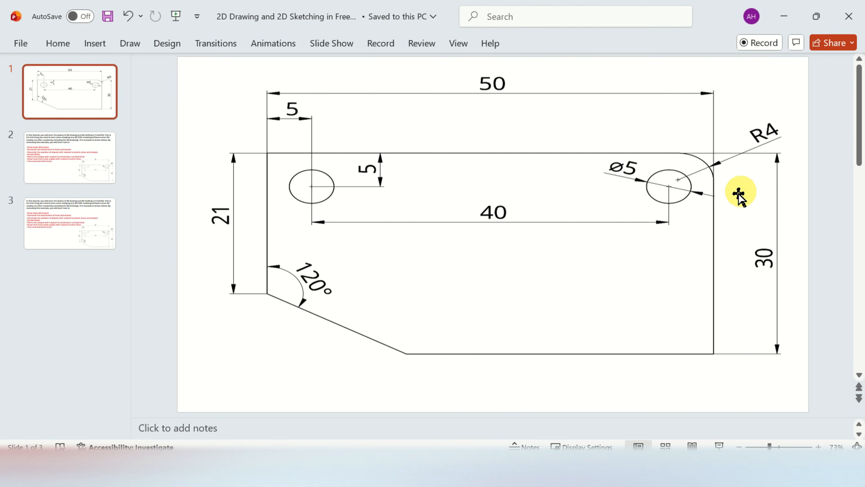
- Switch from the reference drawing in PowerPoint back to FreeCAD and undo the circle
key(alt+Tab)
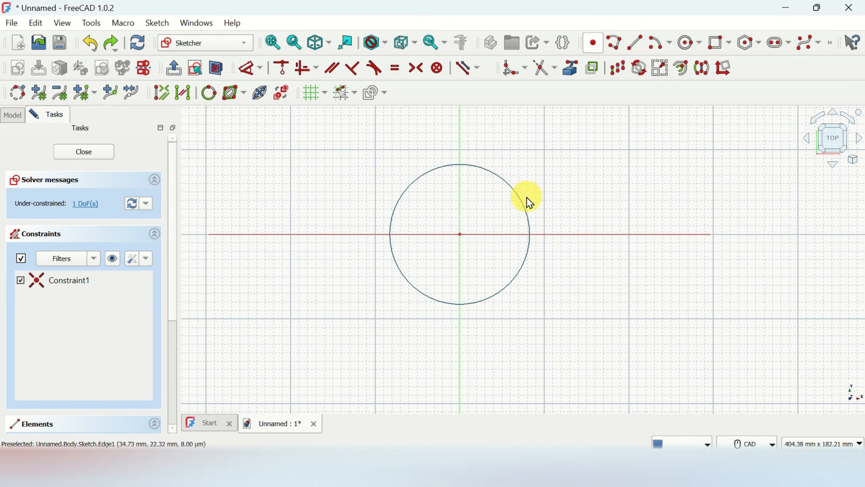
key(ctrl+z)
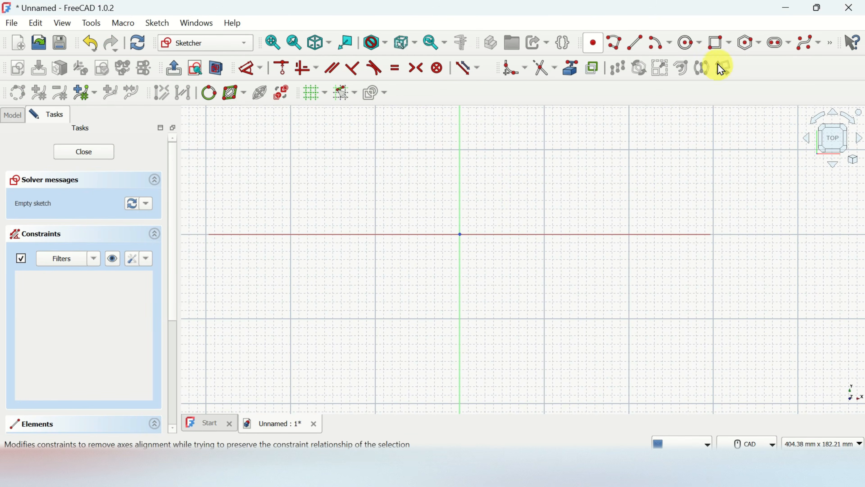
- Draw a centered rectangle on the sketch origin, about 180 mm wide and 80 mm high
click(729, 48)
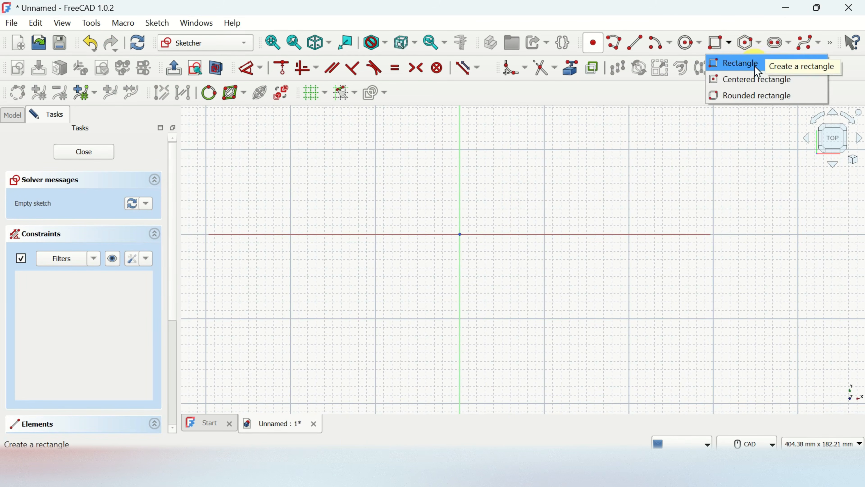
click(791, 84)
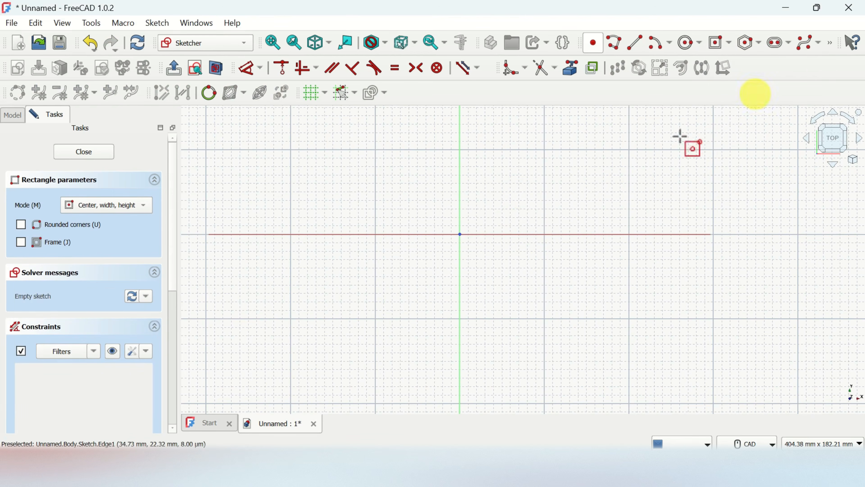
click(460, 234)
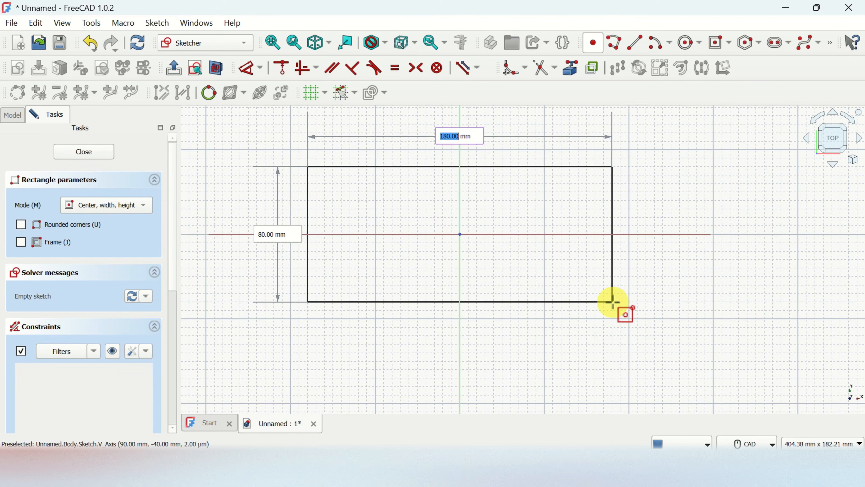
click(612, 302)
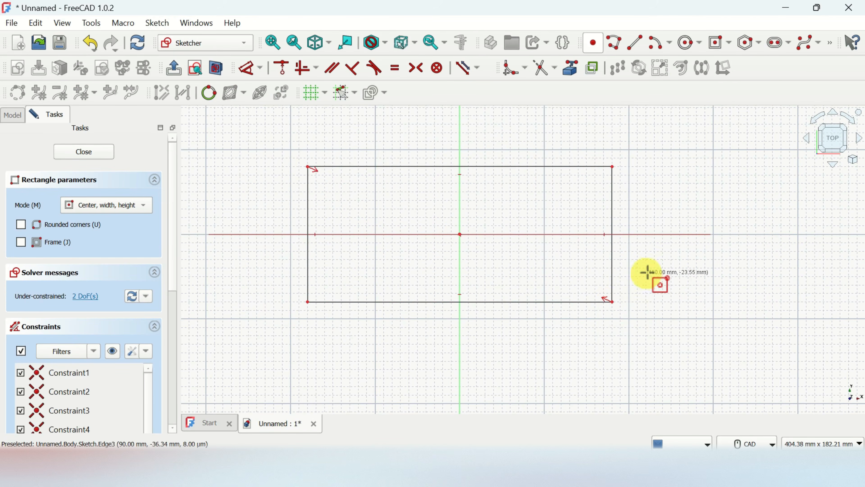
key(Escape)
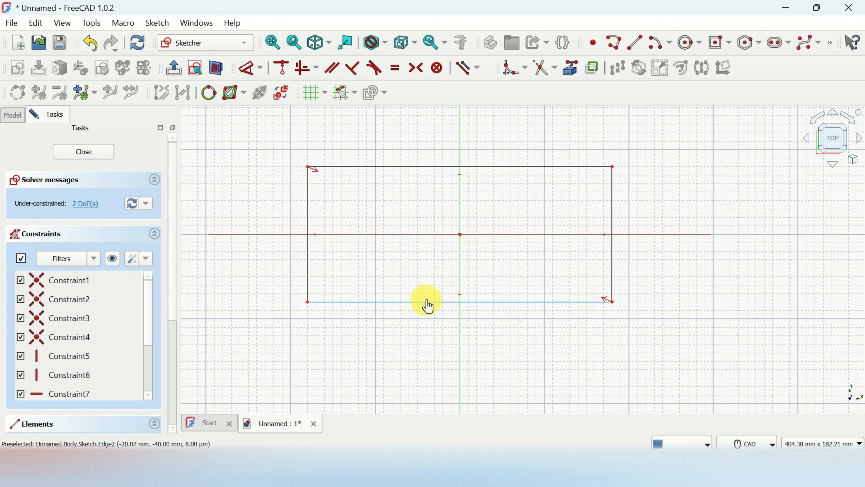
- Stretch the rectangle by its bottom and left edges to about 200 mm wide and 130 mm high
drag(427, 302, 439, 345)
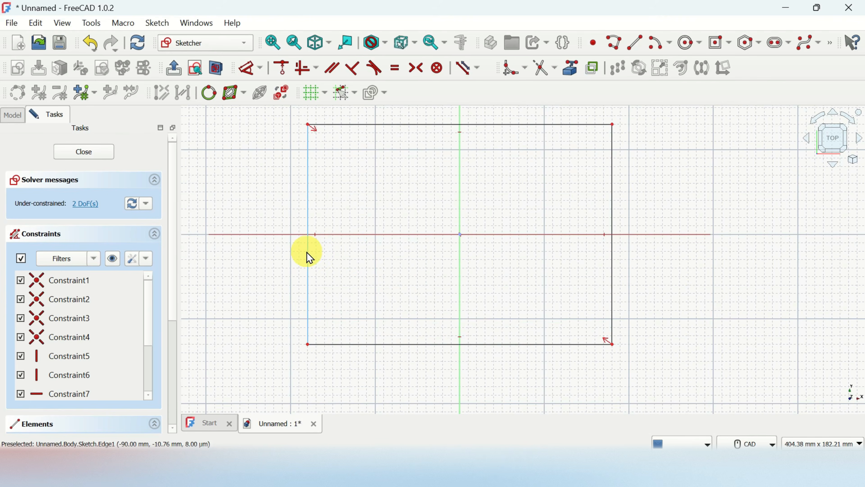
drag(307, 253, 289, 228)
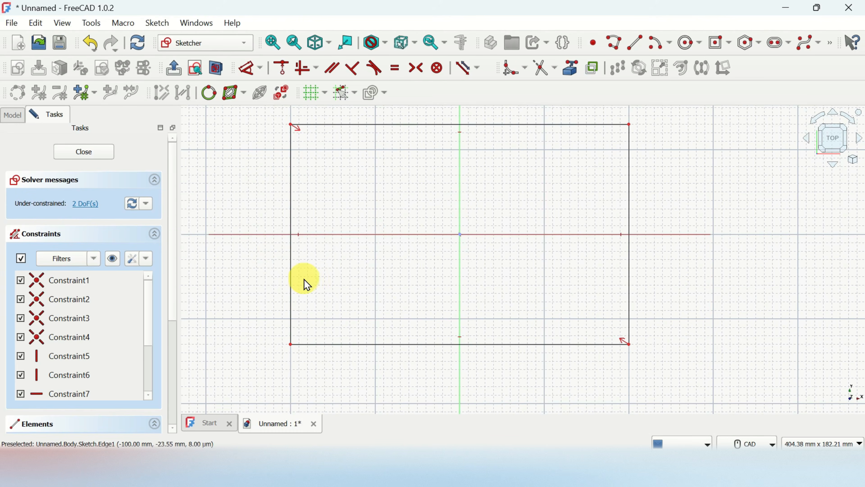
- Check the plate's overall width and height on the reference drawing in PowerPoint and return to FreeCAD
mouse_move(521, 477)
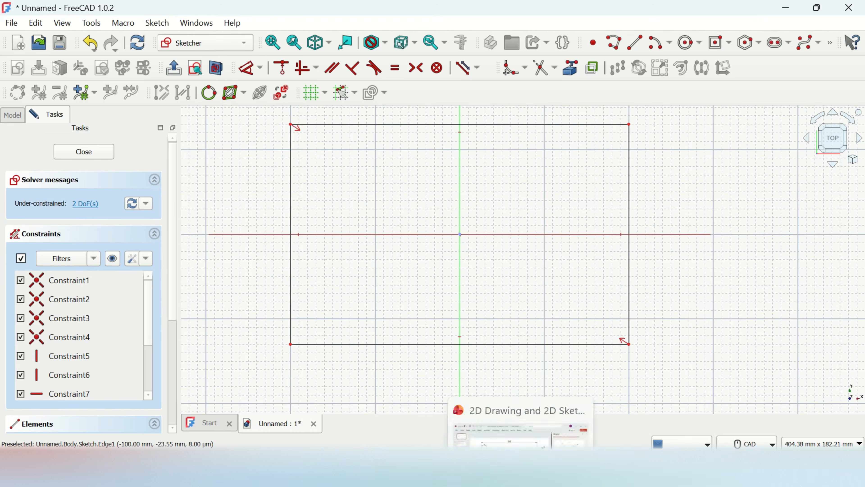
click(531, 414)
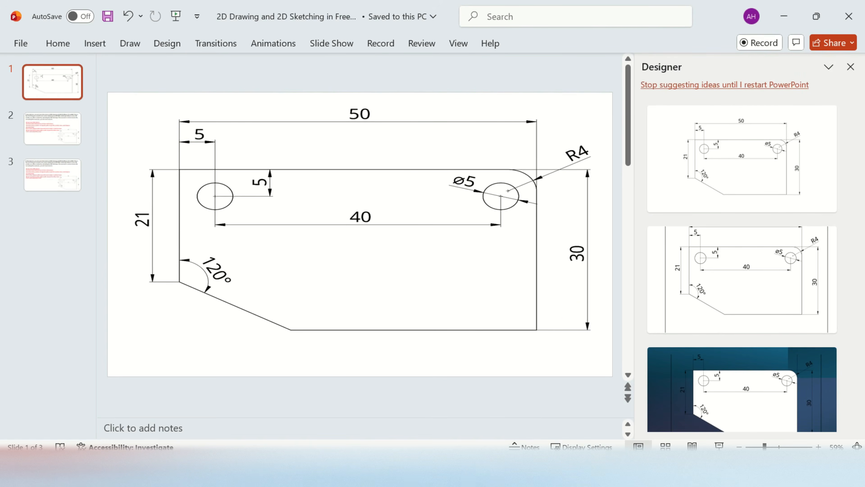
click(522, 422)
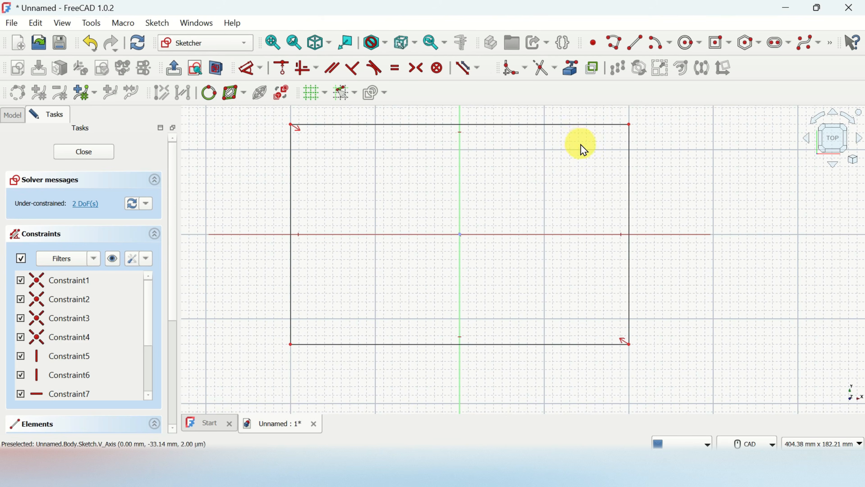
- Constrain the horizontal distance of the rectangle's top edge to 50 mm
scroll(575, 146, up, 1)
scroll(575, 147, down, 2)
mouse_move(572, 151)
middle_down()
mouse_move(538, 200)
mouse_move(533, 227)
middle_up()
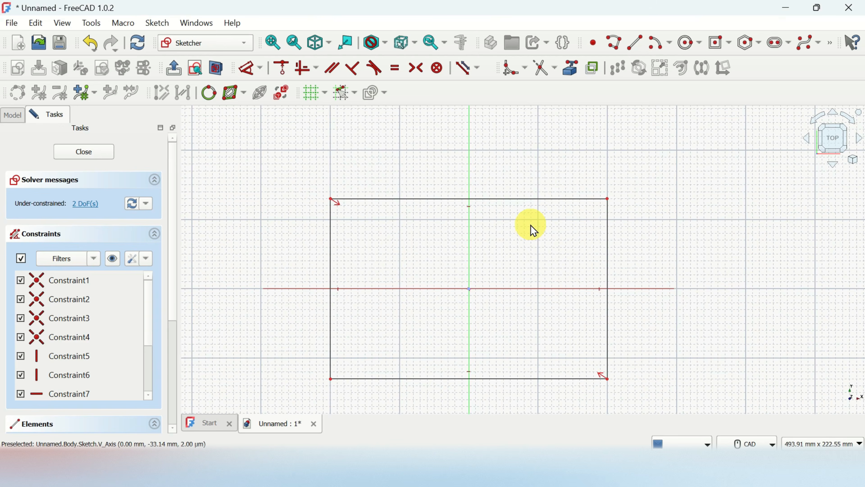
click(502, 199)
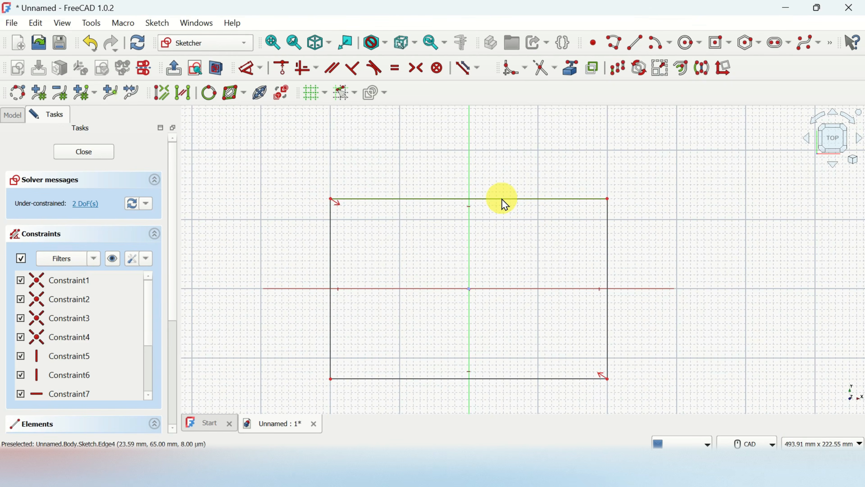
click(468, 189)
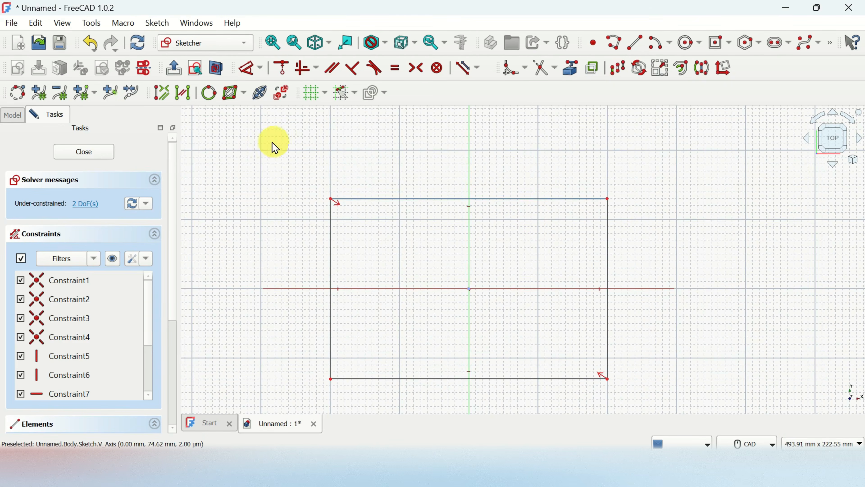
click(260, 70)
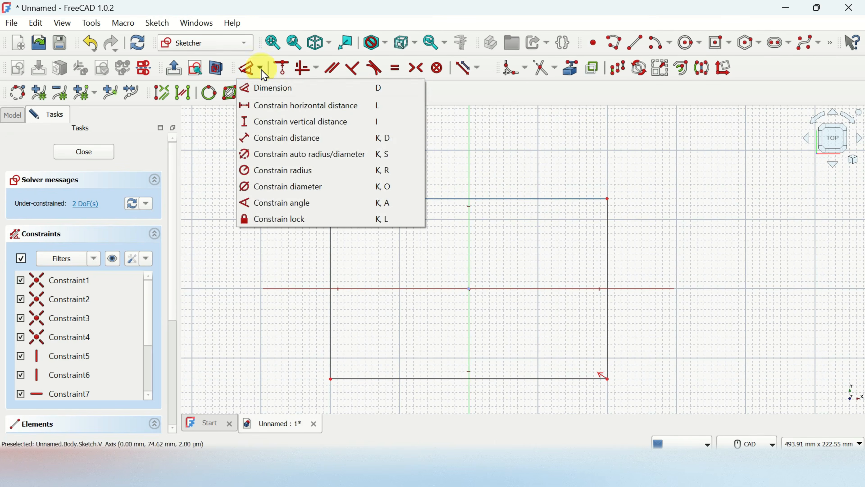
click(305, 105)
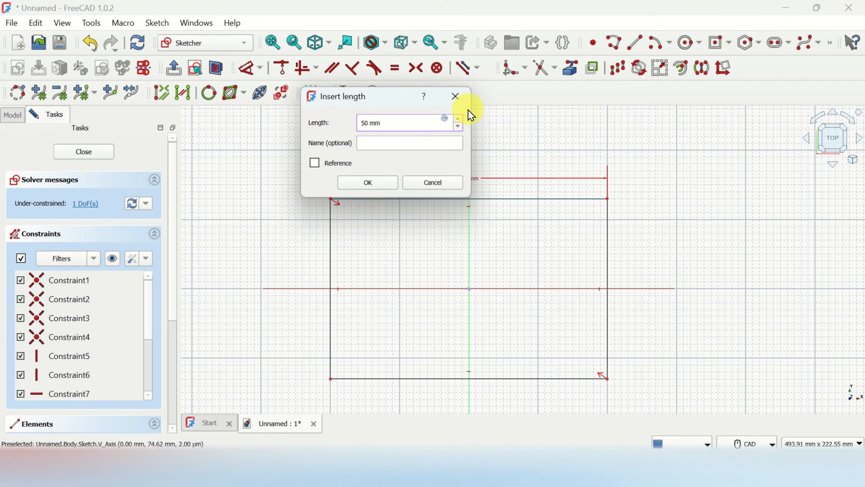
key(Return)
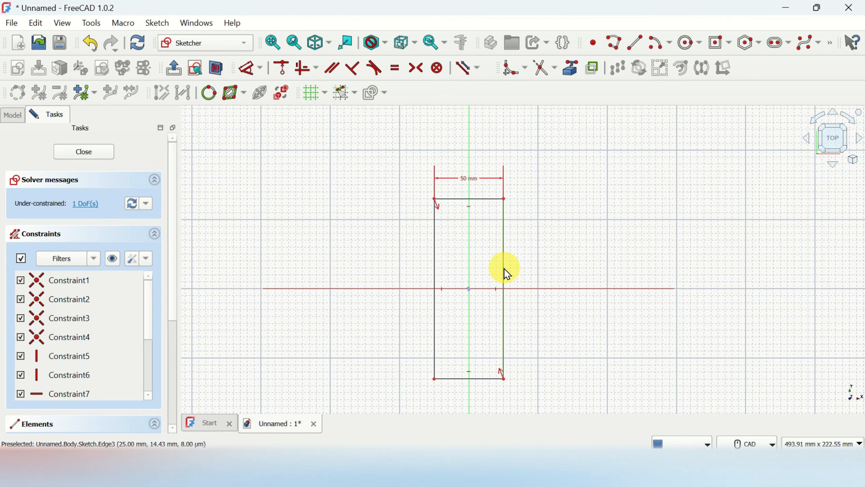
- Constrain the vertical distance of the rectangle's right edge to 30 mm
click(261, 69)
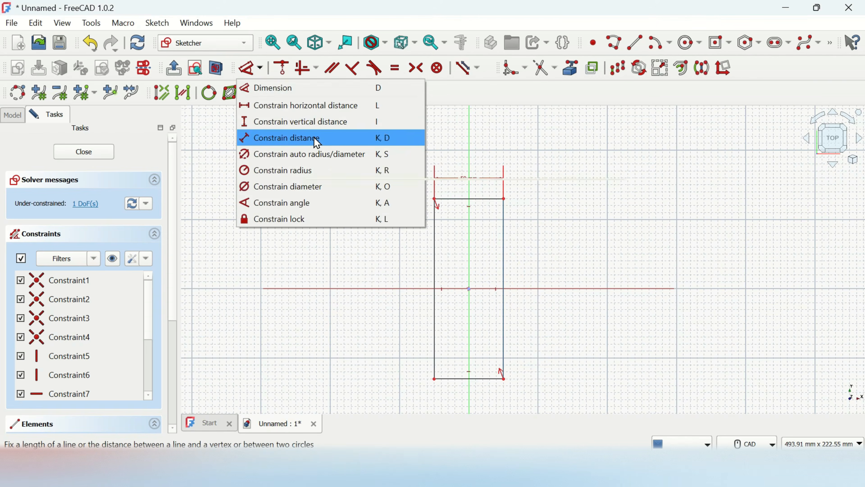
click(350, 124)
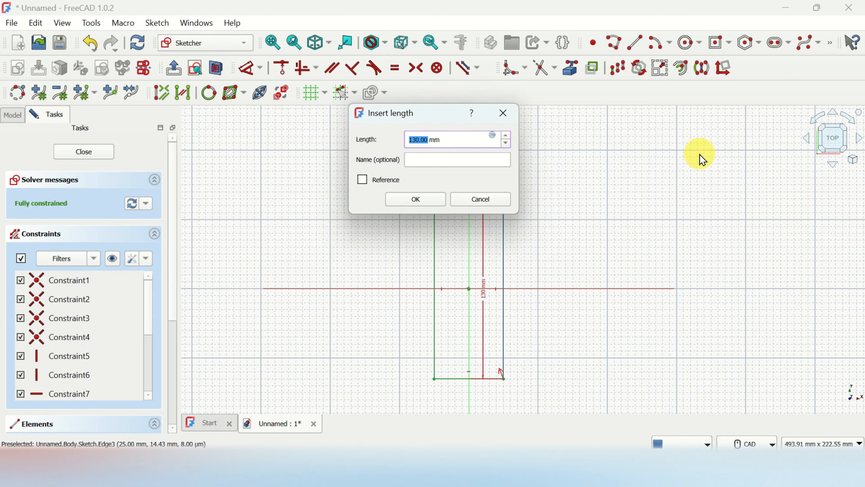
text(30)
key(Return)
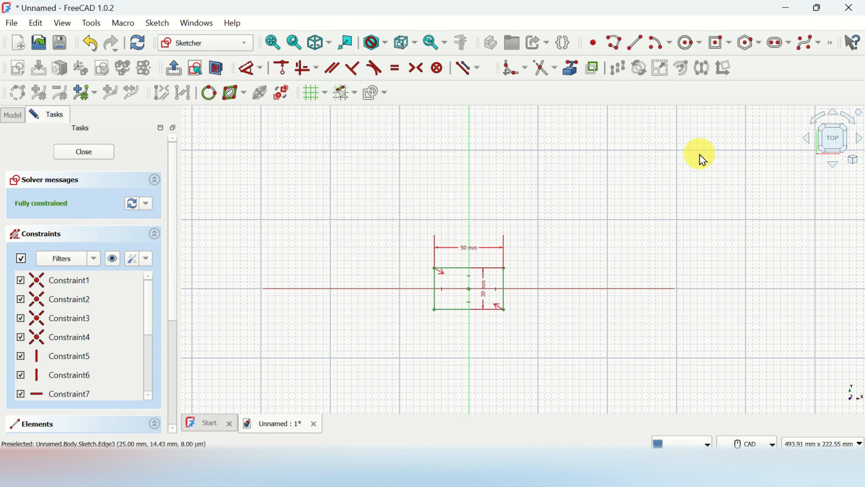
- Fillet the rectangle's upper-right corner between the right and top edges, with Preserve corner enabled
scroll(471, 300, up, 6)
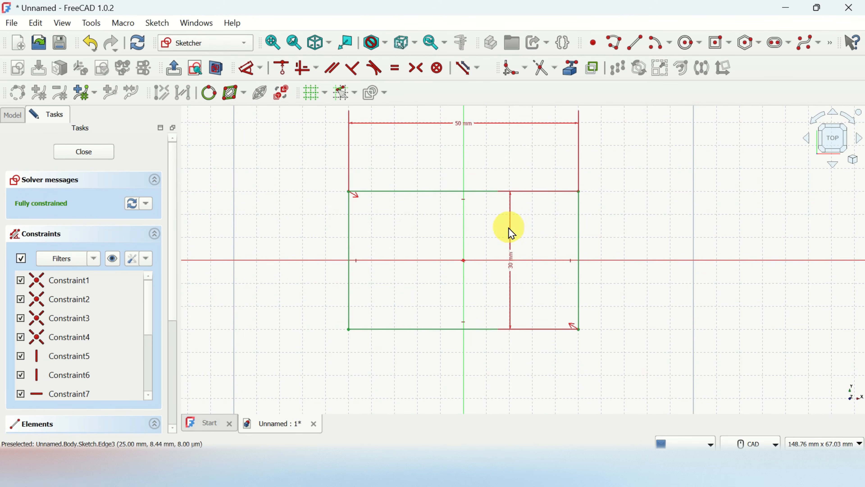
scroll(487, 199, up, 1)
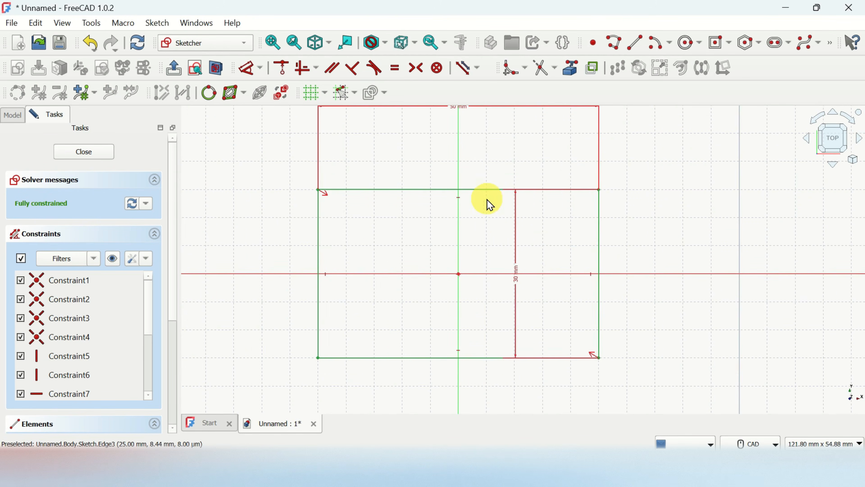
scroll(492, 209, up, 1)
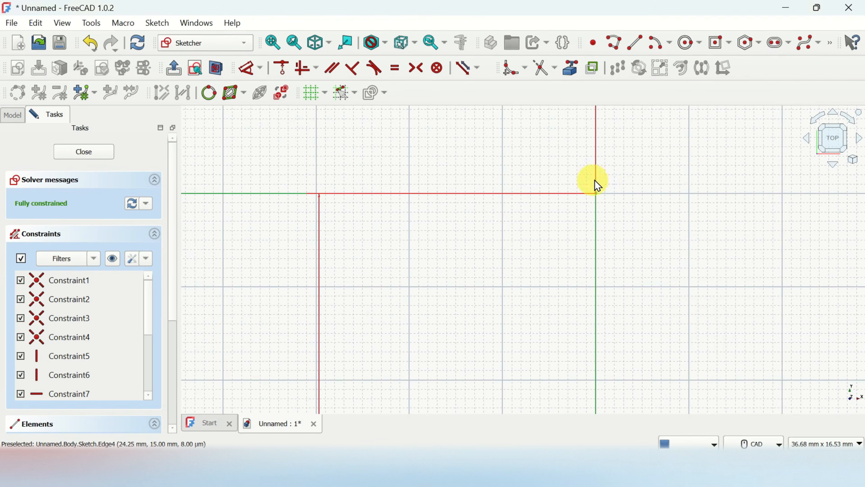
scroll(595, 180, down, 5)
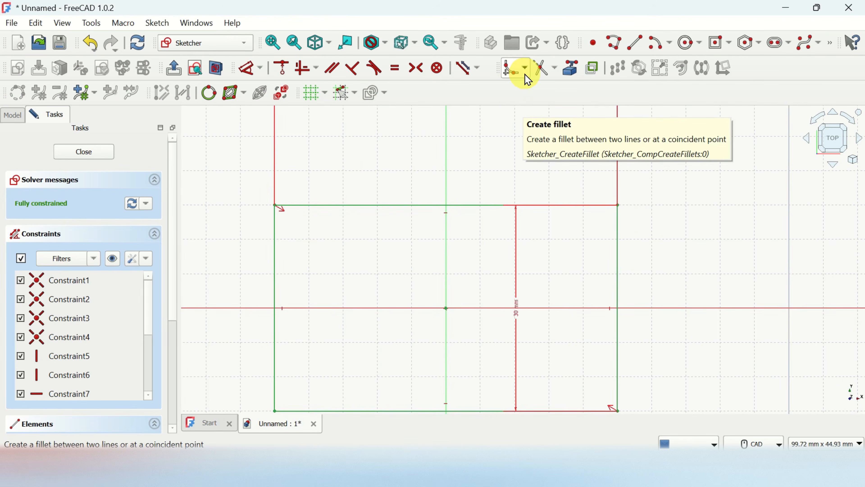
click(515, 73)
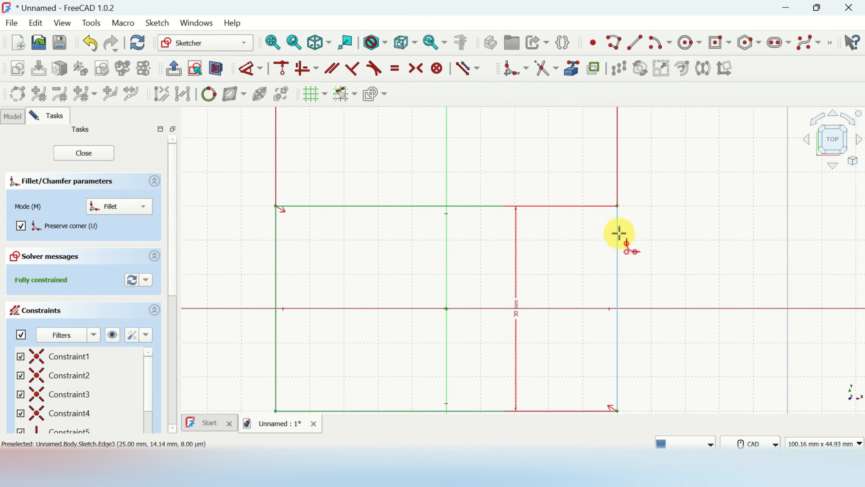
scroll(619, 233, up, 5)
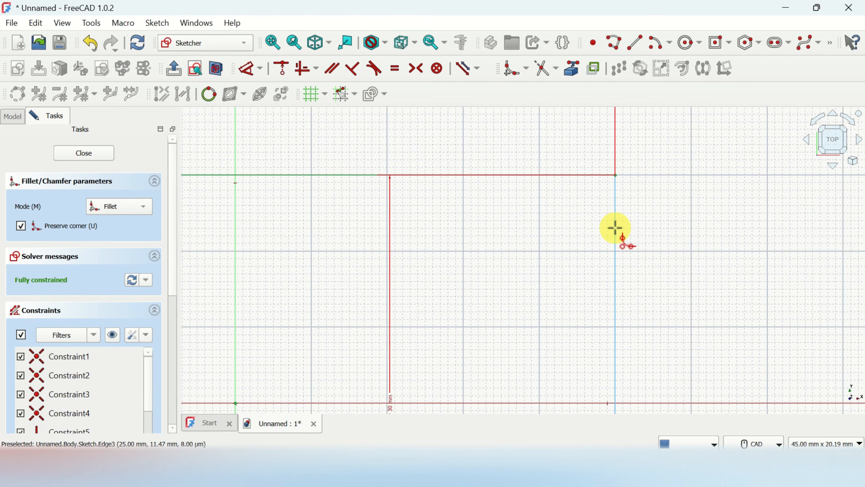
click(615, 228)
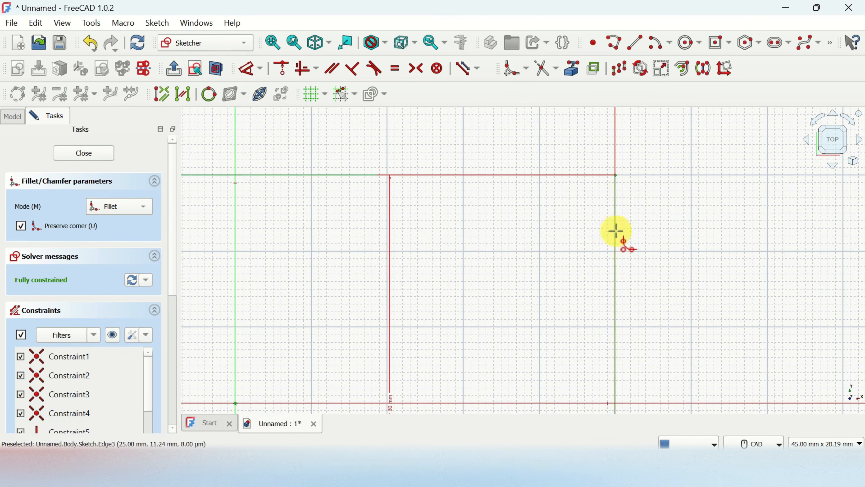
click(563, 176)
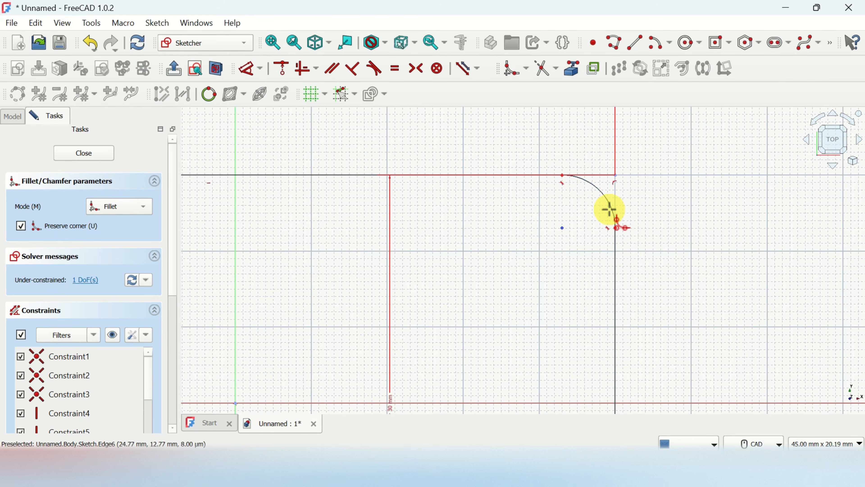
right_click(633, 215)
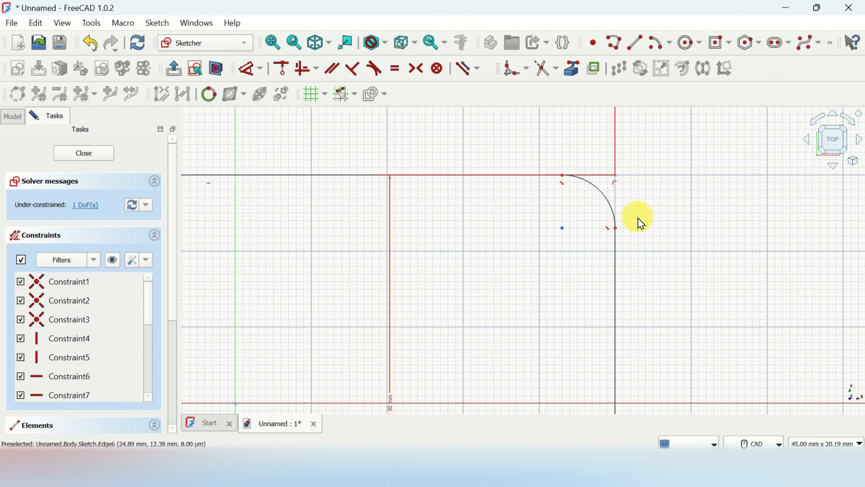
scroll(606, 200, down, 1)
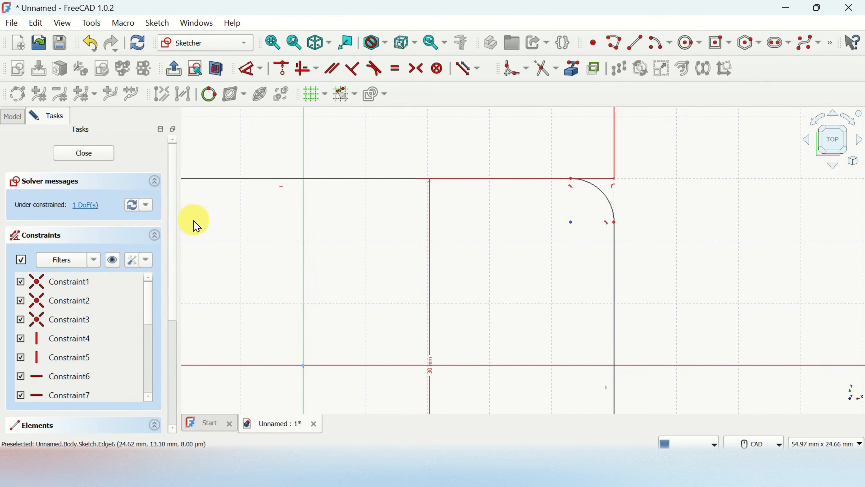
- Enlarge the corner fillet arc freehand and constrain its radius to 4 mm
drag(606, 196, 584, 220)
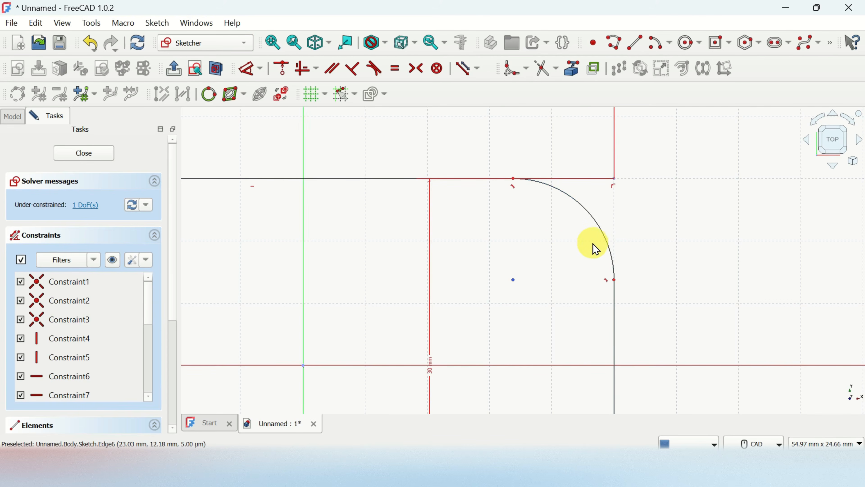
click(602, 233)
click(259, 70)
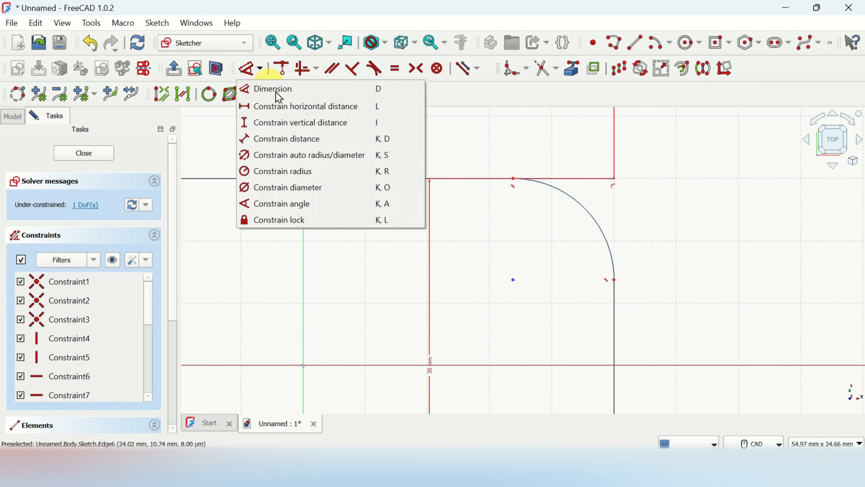
click(314, 177)
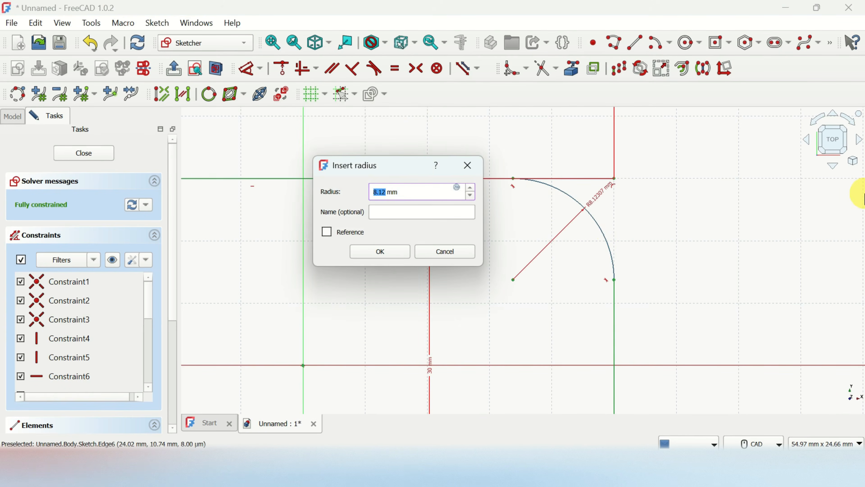
key(Return)
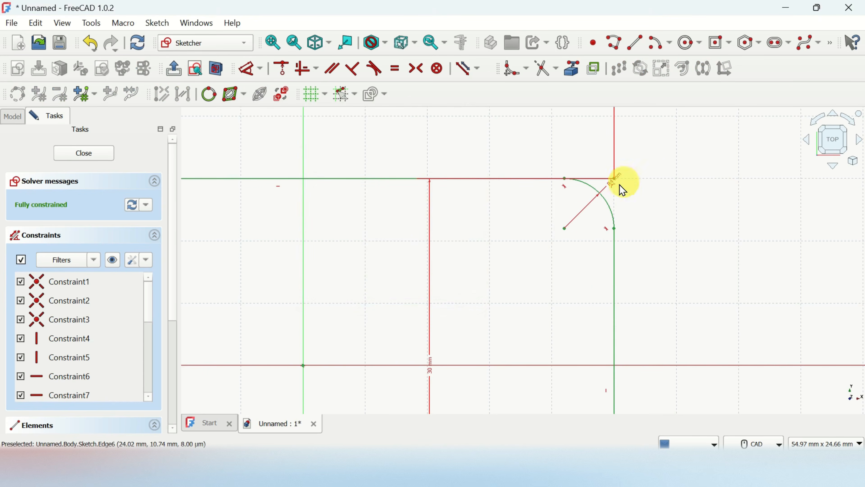
- Inspect the filleted corner, check the sloped corner on the reference drawing in PowerPoint, and return to FreeCAD
scroll(617, 191, down, 4)
scroll(608, 198, up, 4)
scroll(610, 201, up, 1)
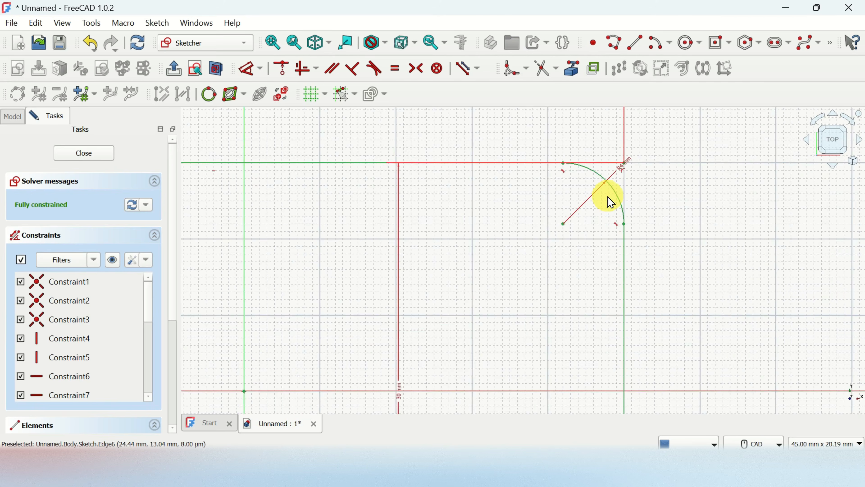
scroll(610, 201, down, 3)
key(alt+Tab)
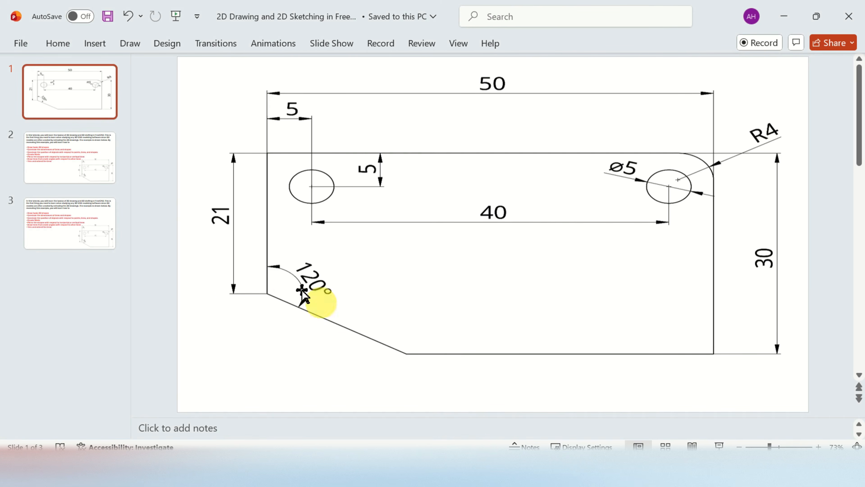
key(alt+Tab)
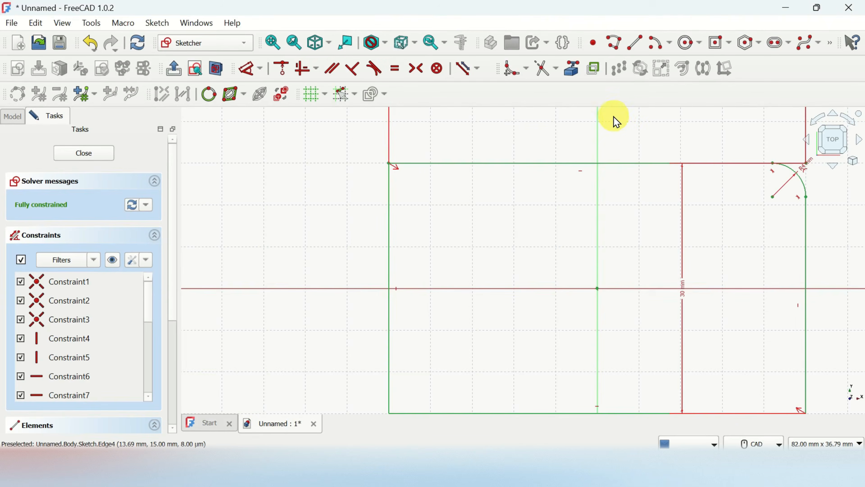
- Place a point on the rectangle's left edge about 3.5 mm below the horizontal axis and switch to the reference drawing in PowerPoint
click(598, 131)
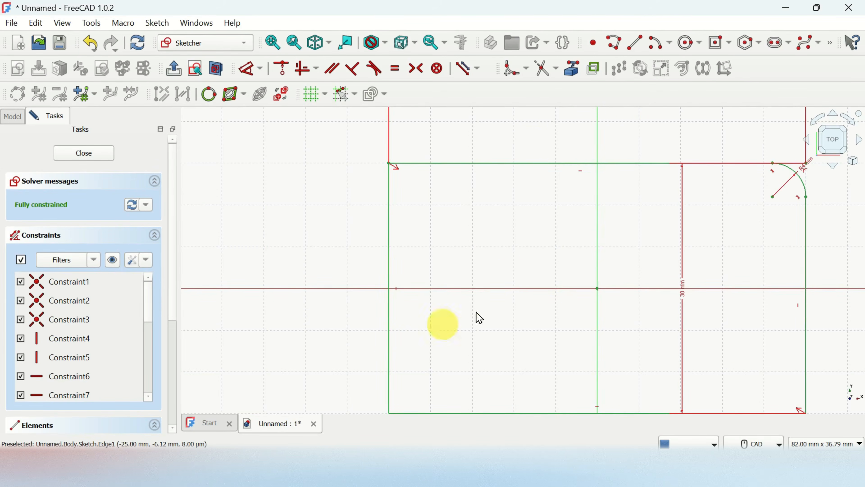
click(594, 52)
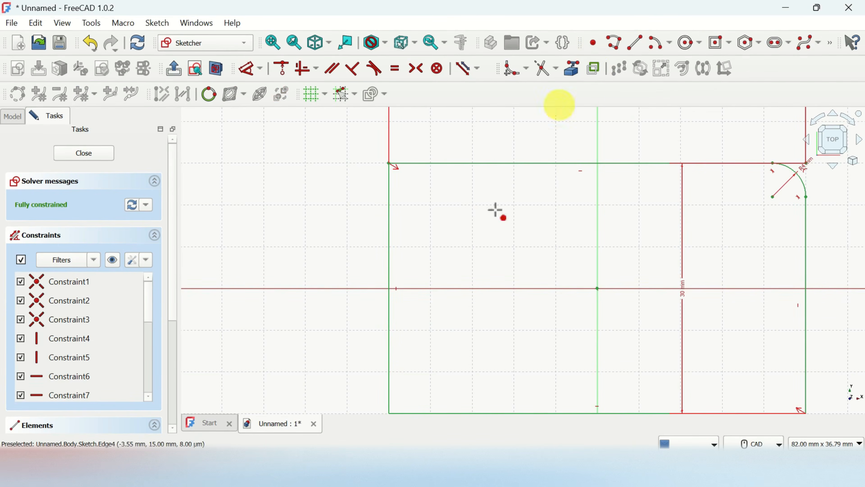
click(389, 315)
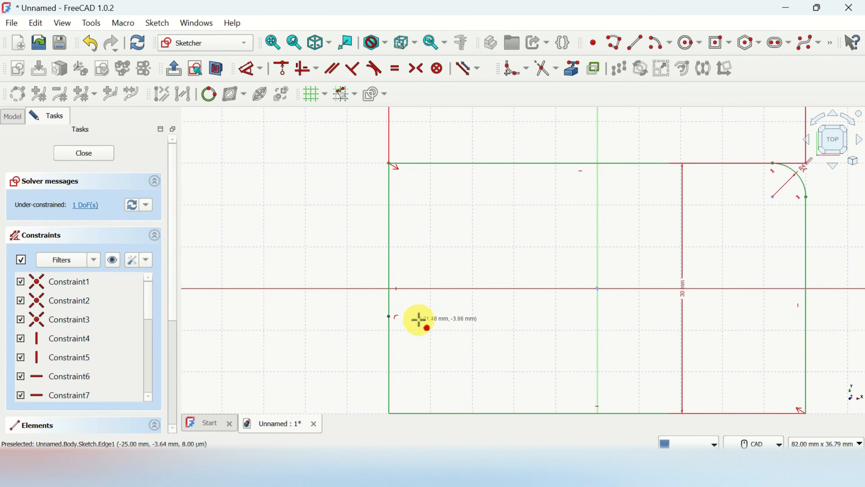
key(alt+Tab)
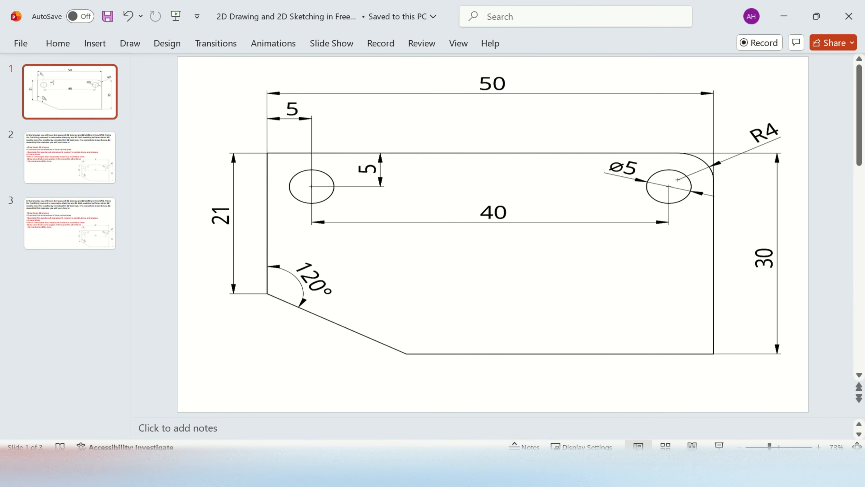
- Return to FreeCAD and constrain the vertical distance between the rectangle's upper-left corner and the point on its left edge to 21 mm
click(504, 378)
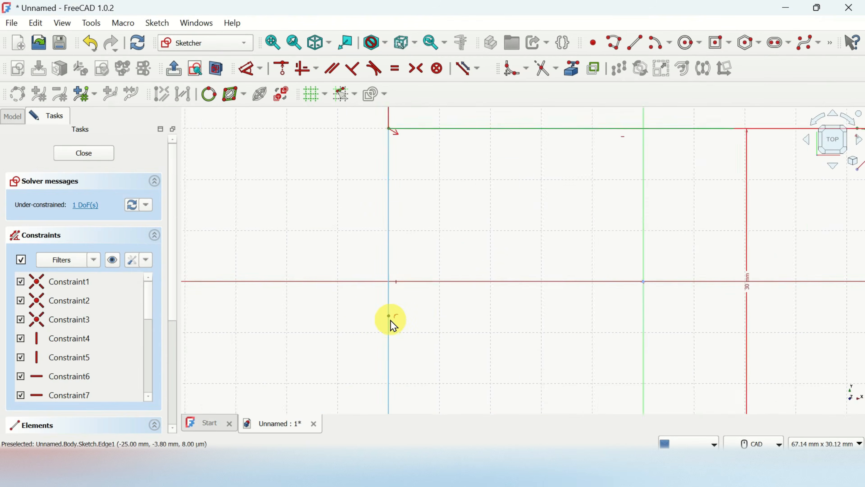
scroll(393, 325, up, 1)
scroll(398, 317, down, 3)
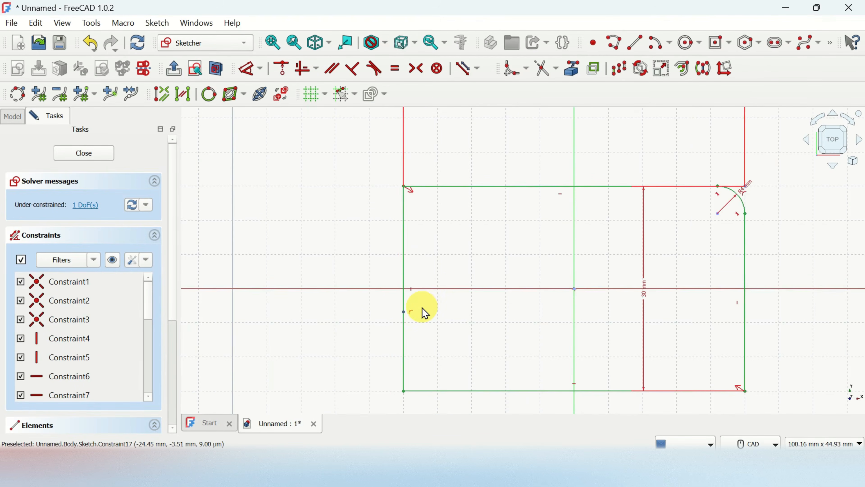
scroll(402, 187, up, 8)
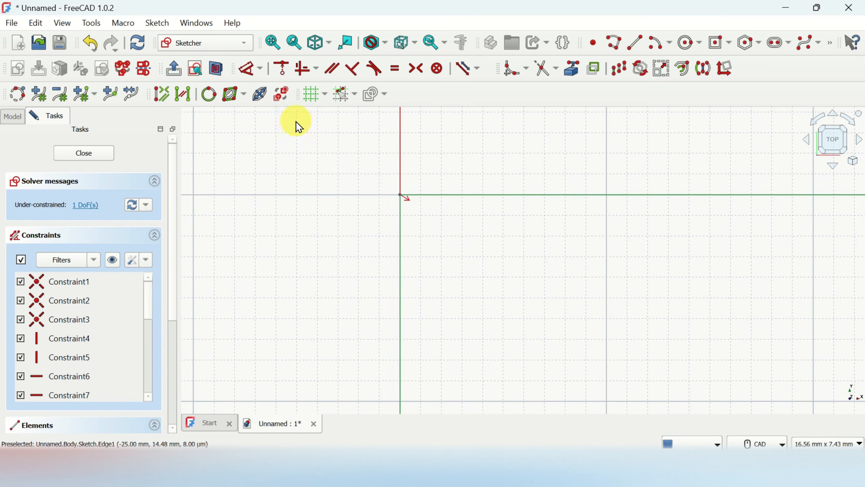
click(265, 73)
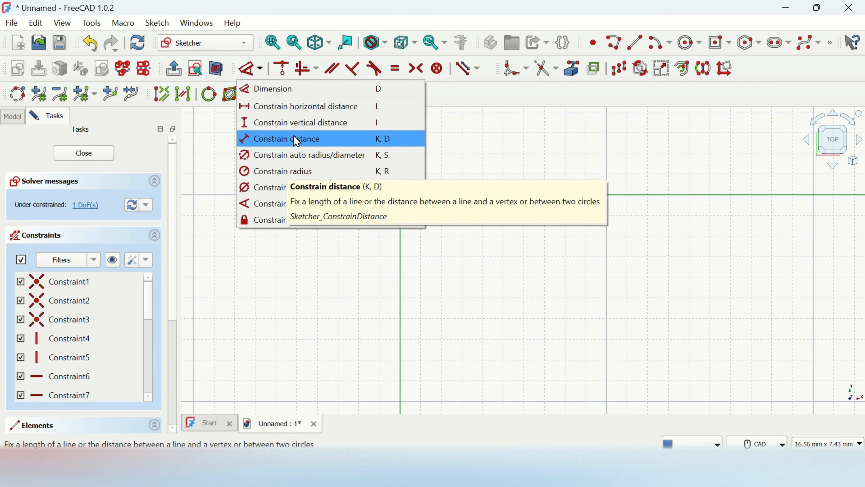
click(297, 127)
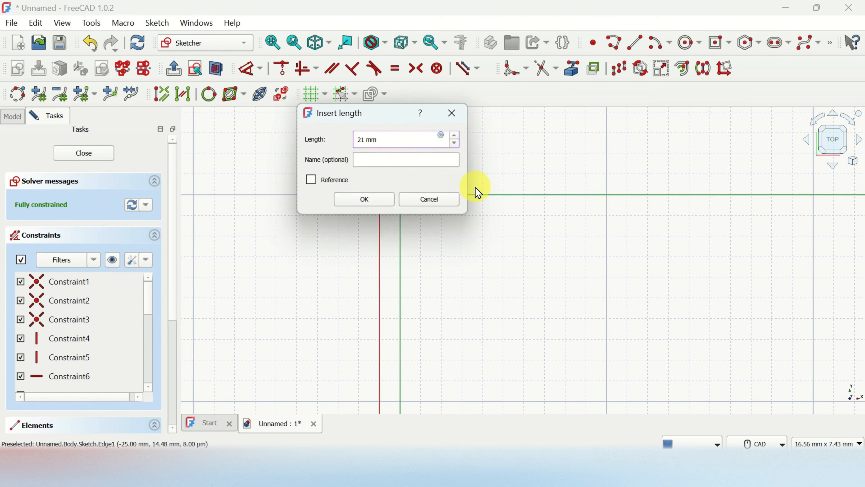
key(Return)
- Examine the vertical dimension on the left edge and the position of the constrained point relative to the whole rectangle
scroll(481, 201, down, 5)
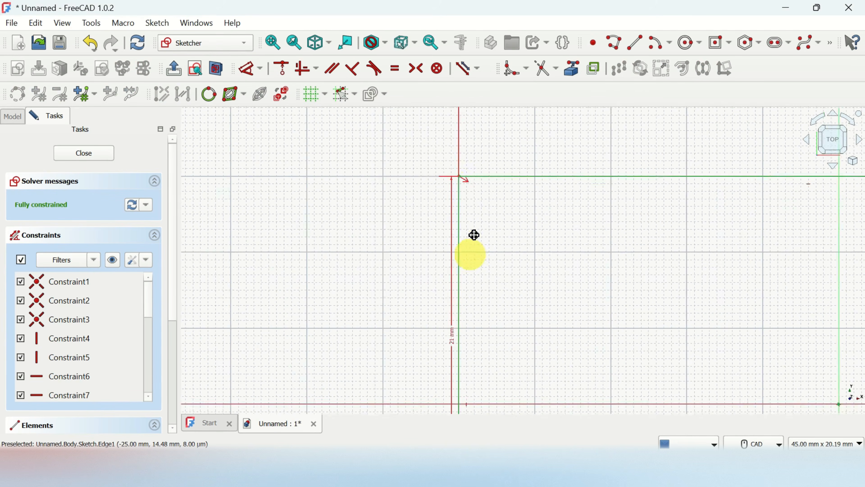
middle_drag(474, 234, 482, 172)
scroll(496, 301, down, 2)
middle_drag(502, 314, 505, 212)
scroll(477, 287, up, 4)
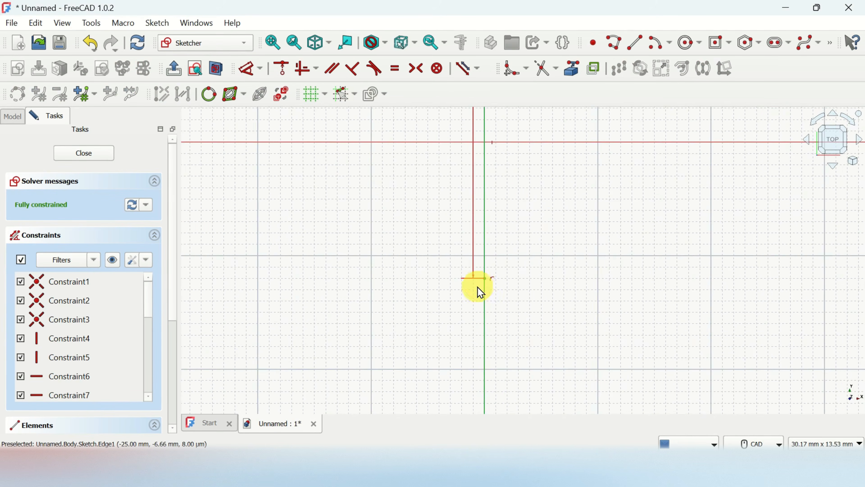
scroll(485, 284, down, 5)
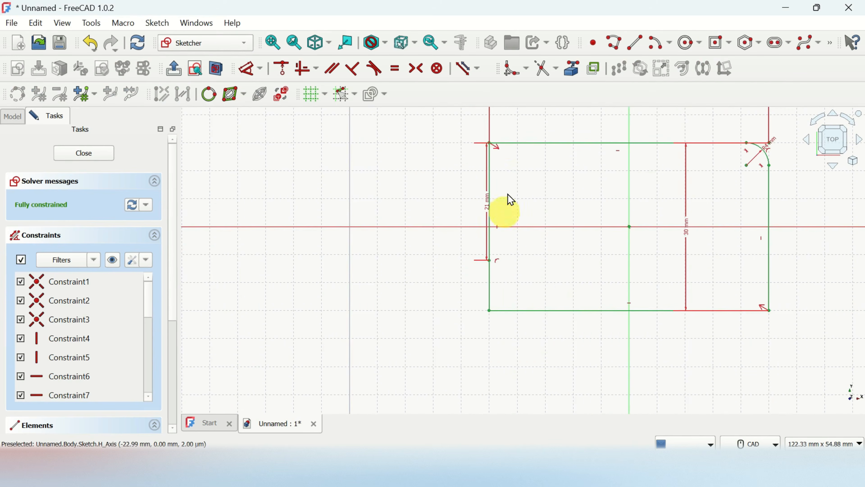
scroll(523, 228, up, 4)
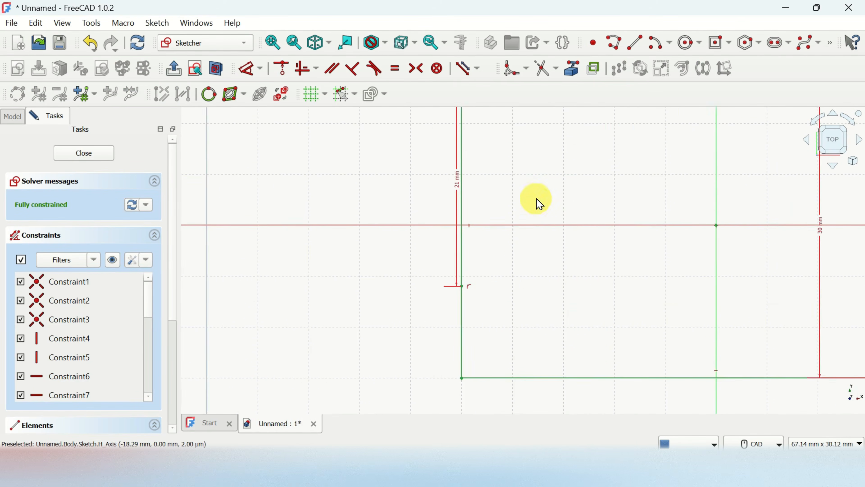
middle_drag(539, 203, 501, 257)
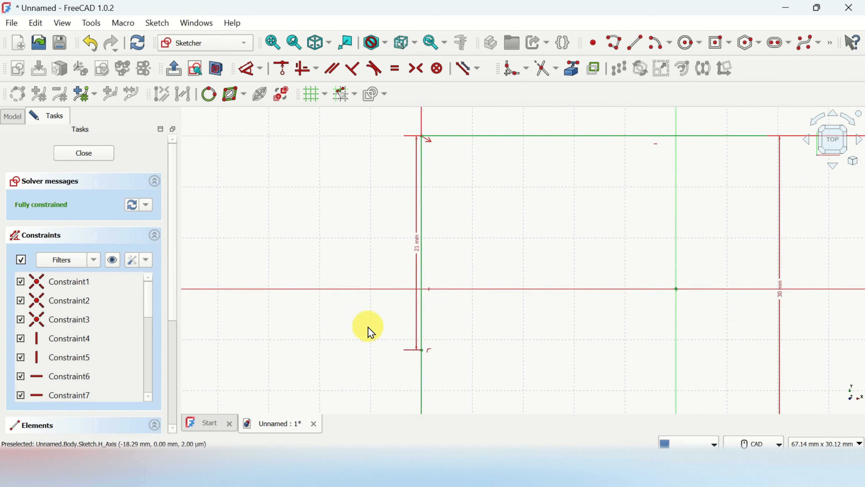
- Draw a line from the point on the left edge down past the bottom edge, sloping about 32° below horizontal
click(423, 357)
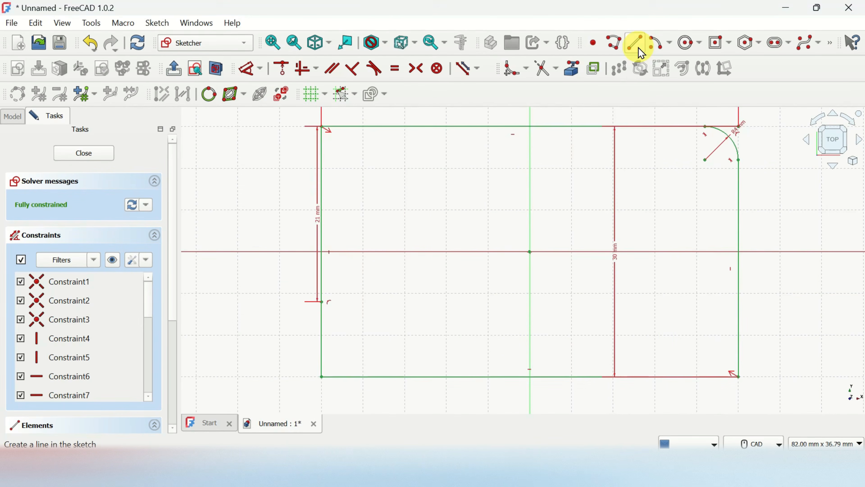
click(635, 48)
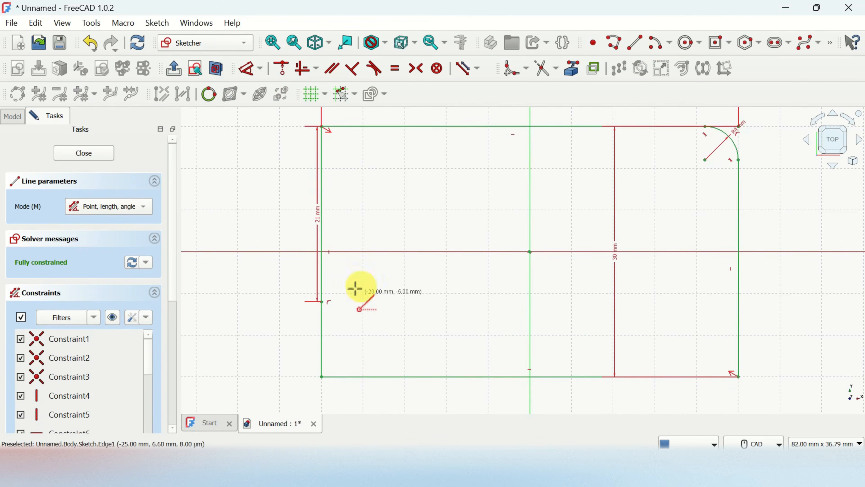
click(321, 302)
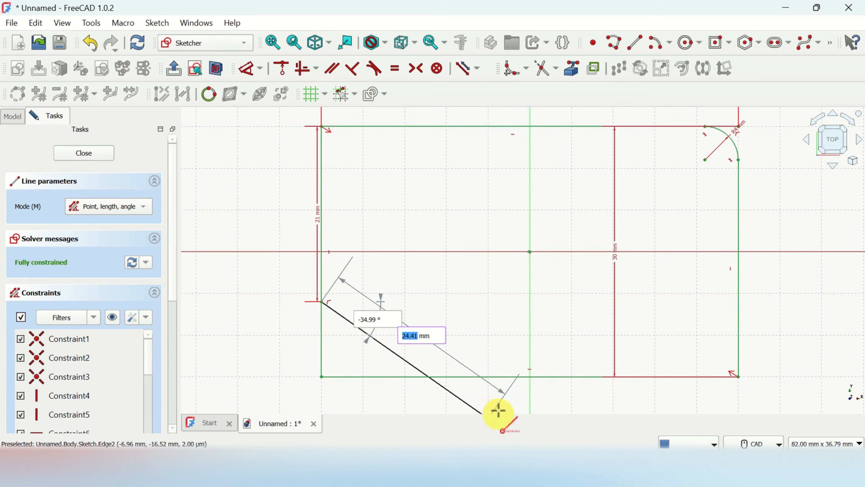
click(486, 405)
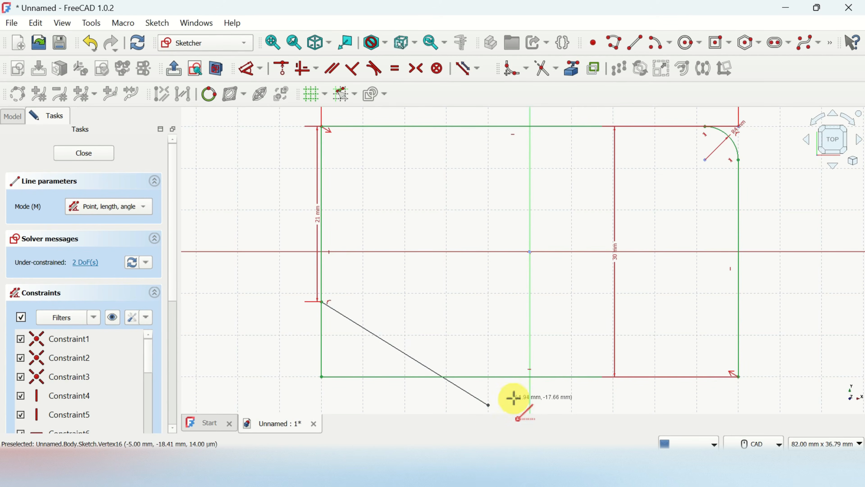
right_click(507, 390)
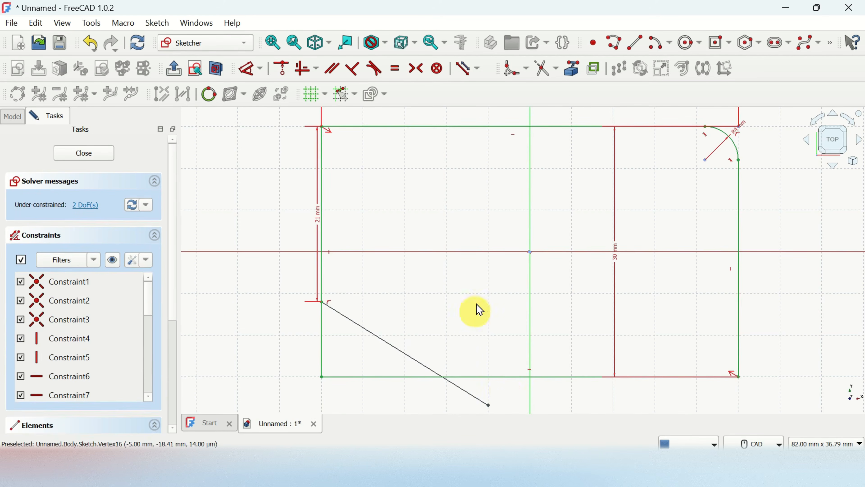
- Constrain the angle between the sloped line and the horizontal axis to 30°
middle_drag(477, 309, 484, 242)
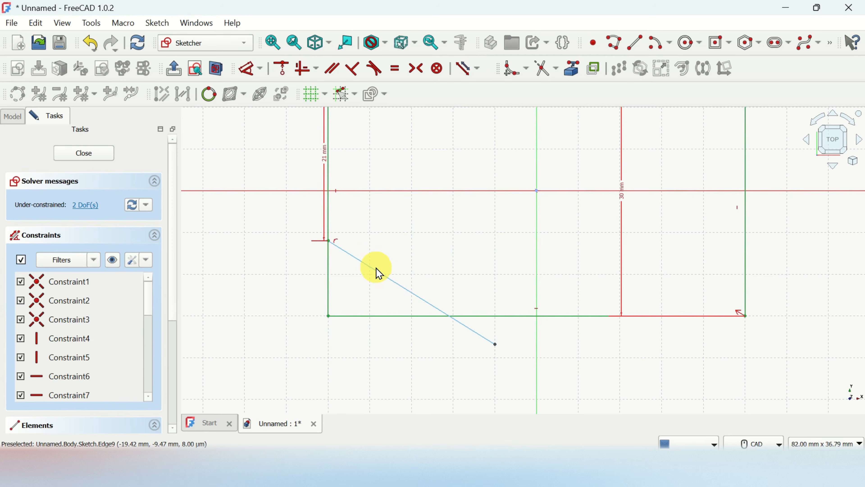
click(378, 275)
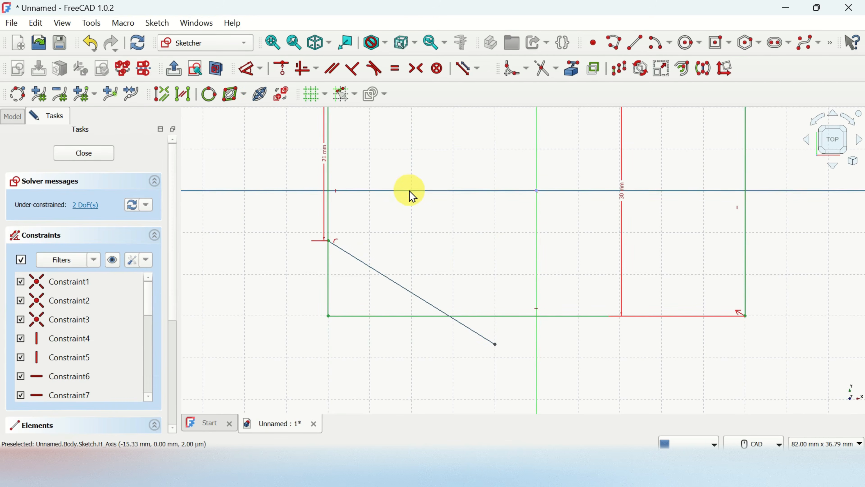
click(259, 68)
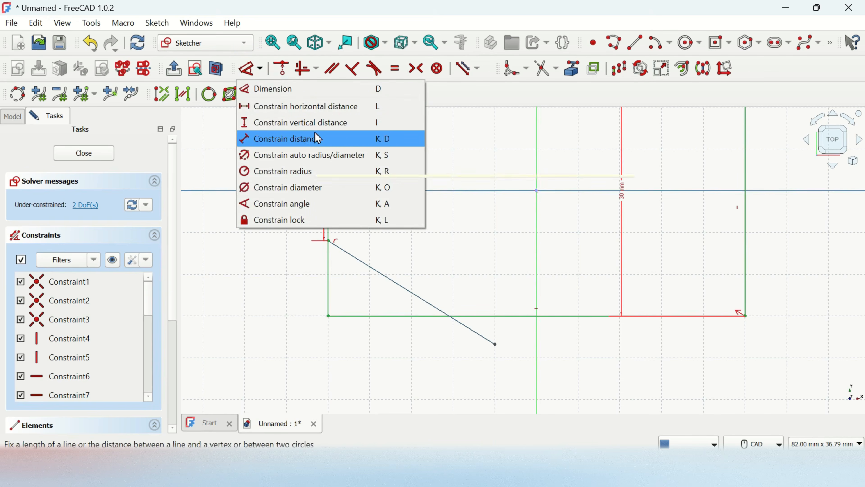
click(326, 208)
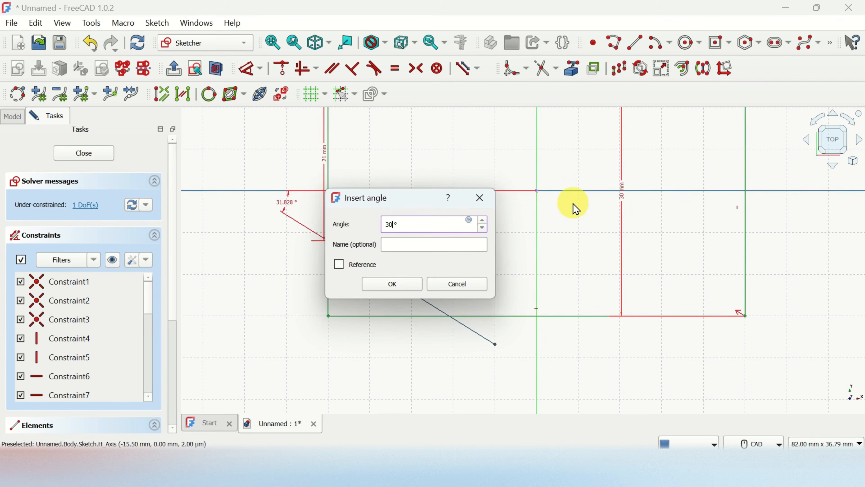
key(Return)
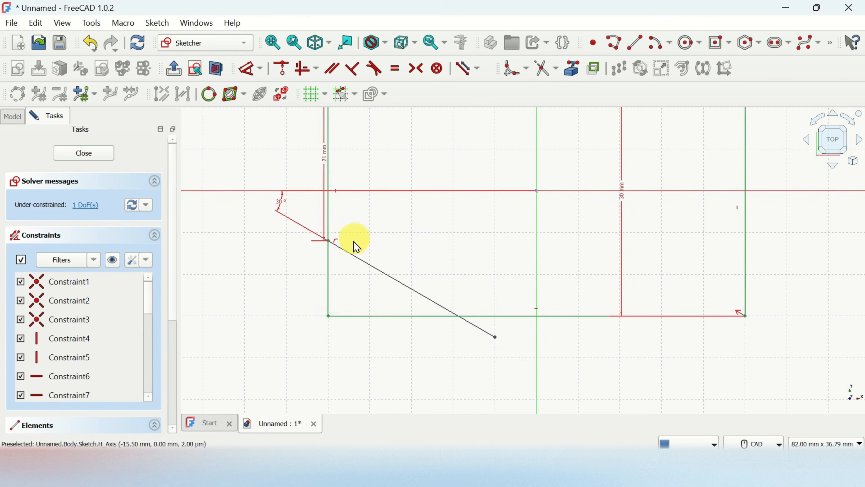
- Trim the sloped line's overhang below the bottom edge and the two rectangle segments outside the slope at the lower-left corner
scroll(338, 239, up, 2)
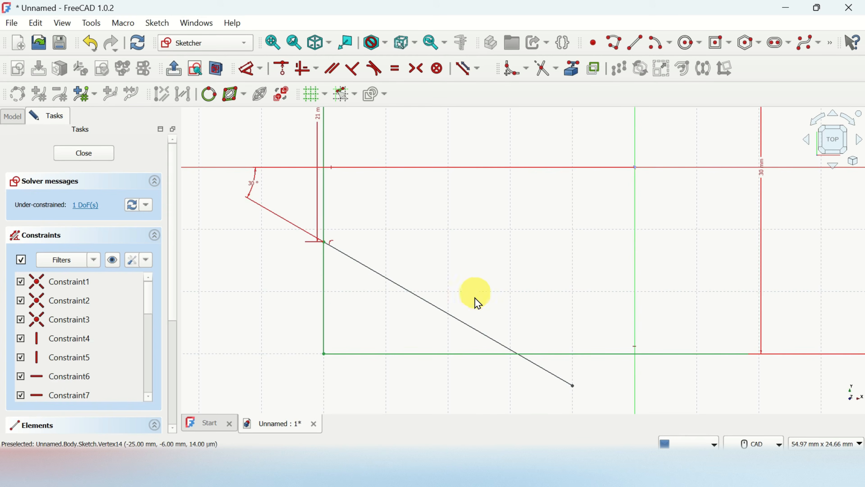
scroll(568, 360, down, 2)
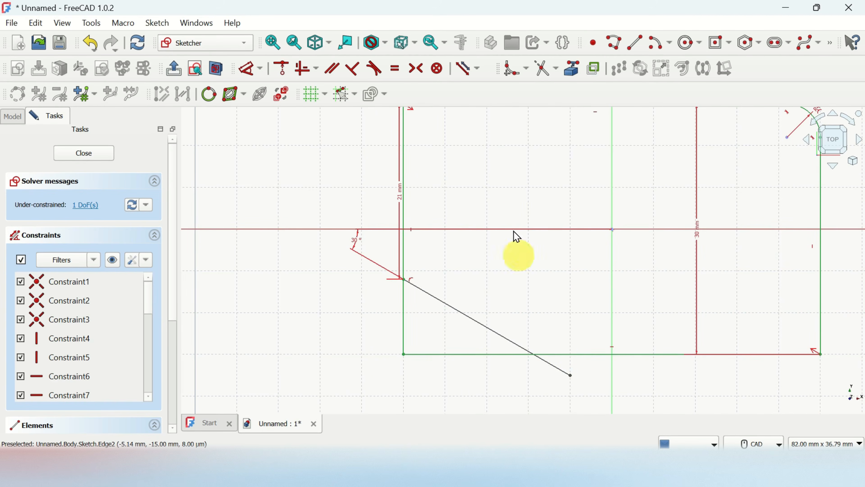
click(545, 74)
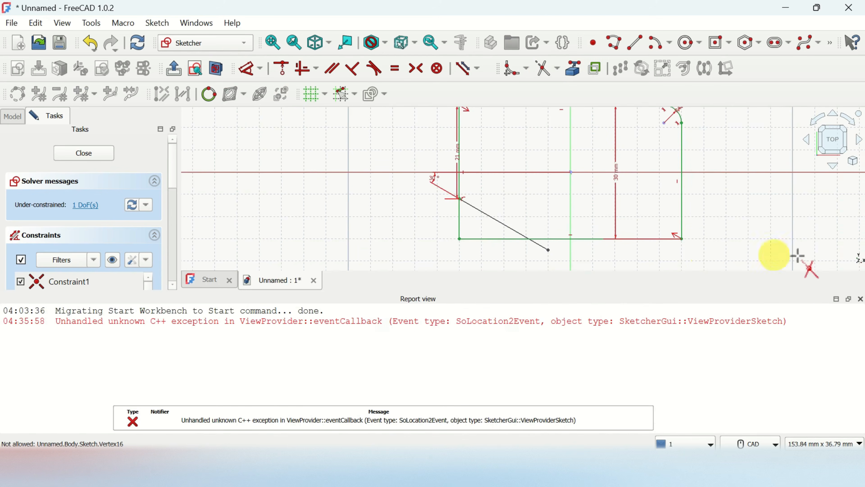
click(860, 299)
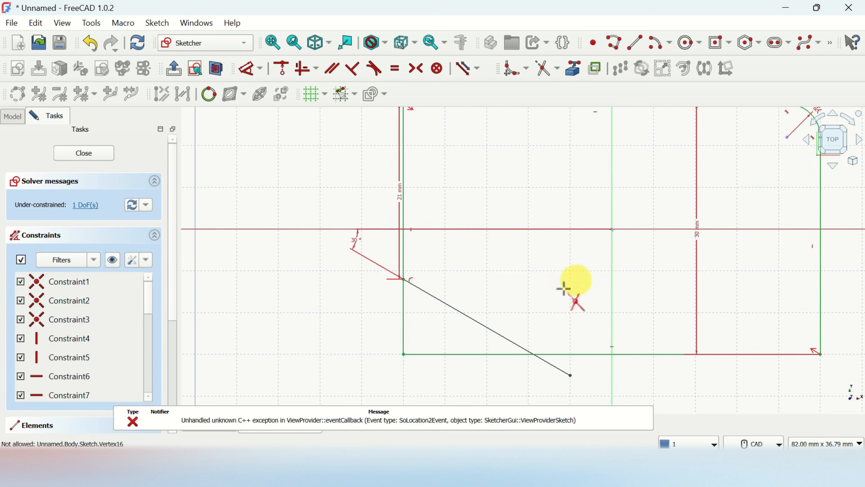
click(562, 367)
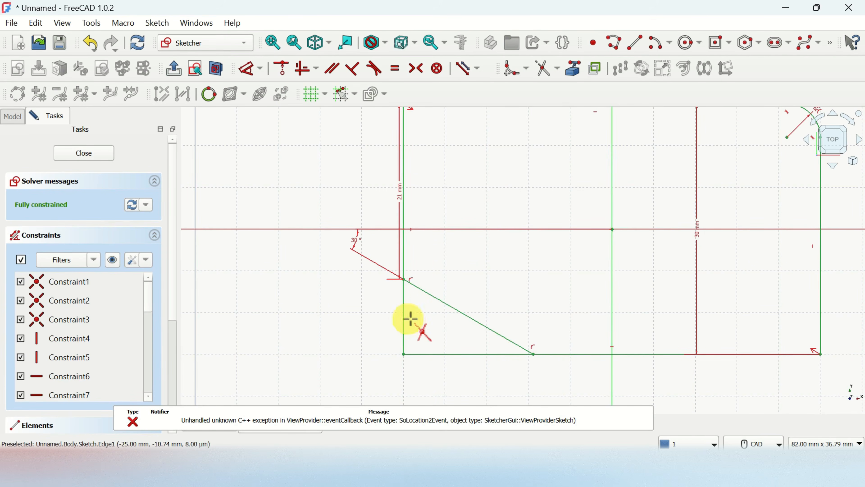
click(447, 354)
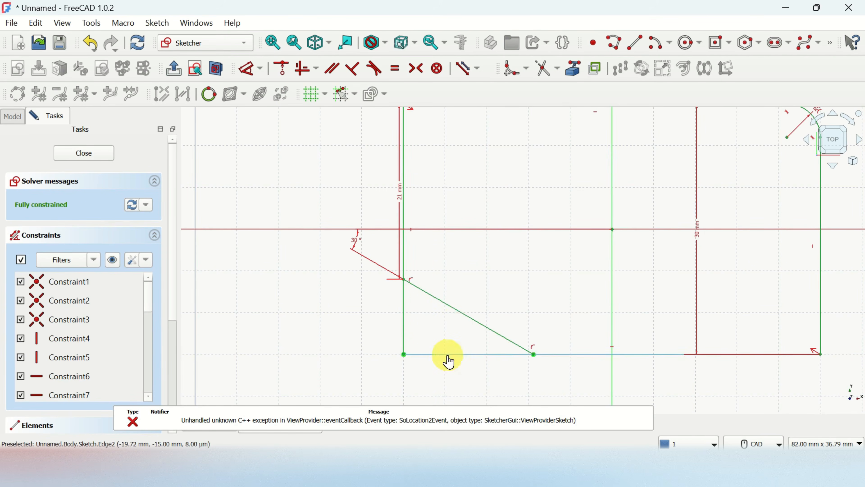
click(404, 339)
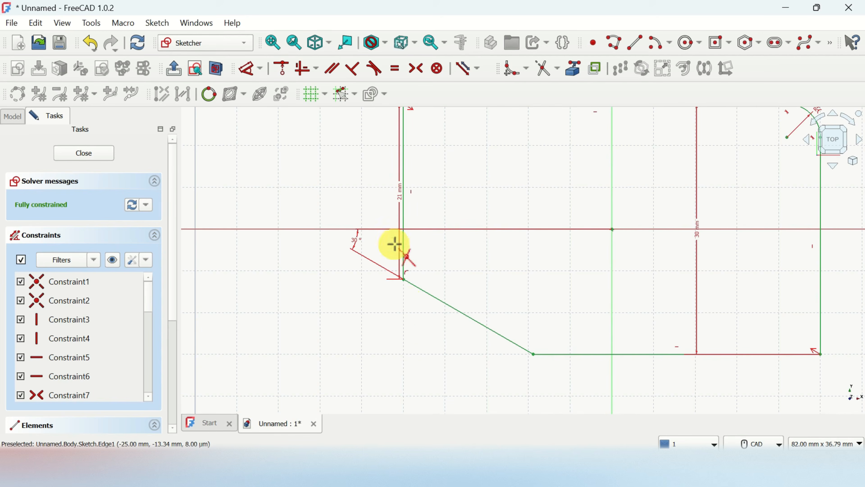
- Inspect the trimmed sloped corner, consult the reference drawing in PowerPoint, and return to FreeCAD
scroll(396, 245, up, 2)
scroll(412, 275, down, 2)
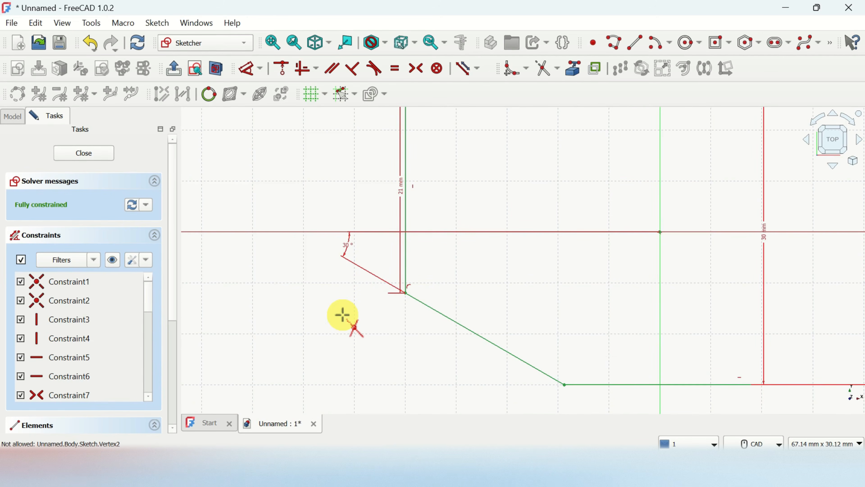
scroll(414, 333, down, 2)
scroll(427, 341, up, 3)
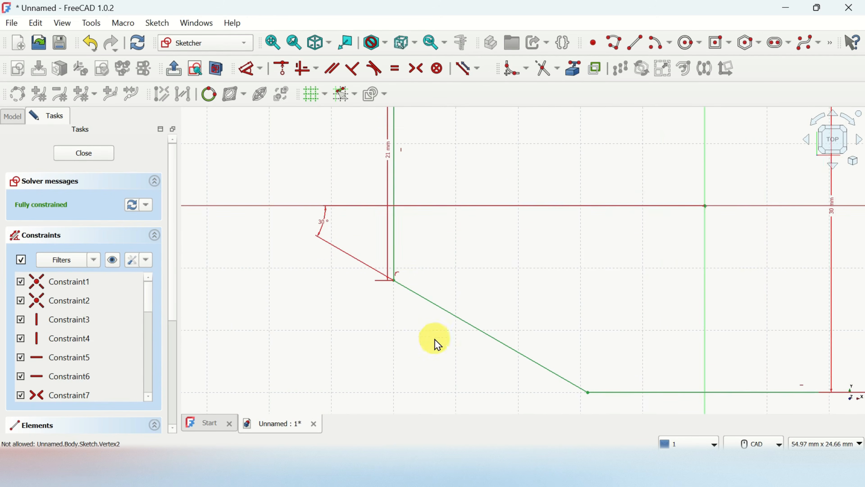
scroll(545, 292, down, 3)
scroll(473, 274, up, 3)
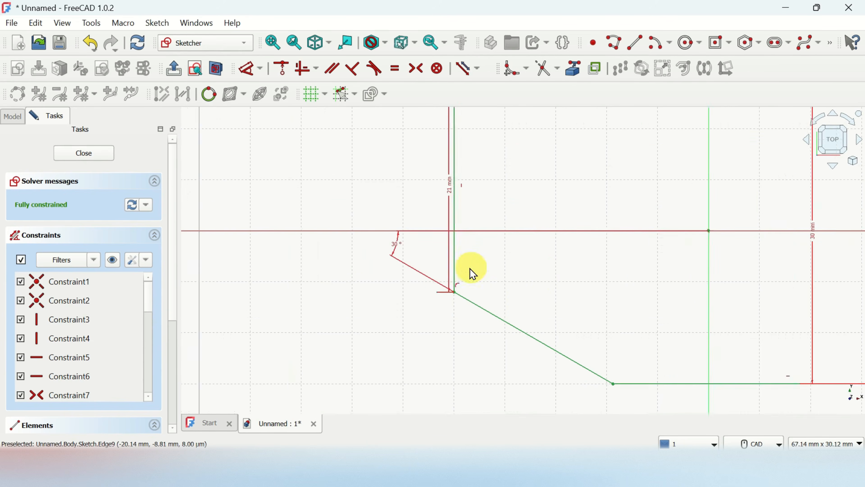
scroll(492, 298, down, 2)
middle_drag(555, 304, 438, 262)
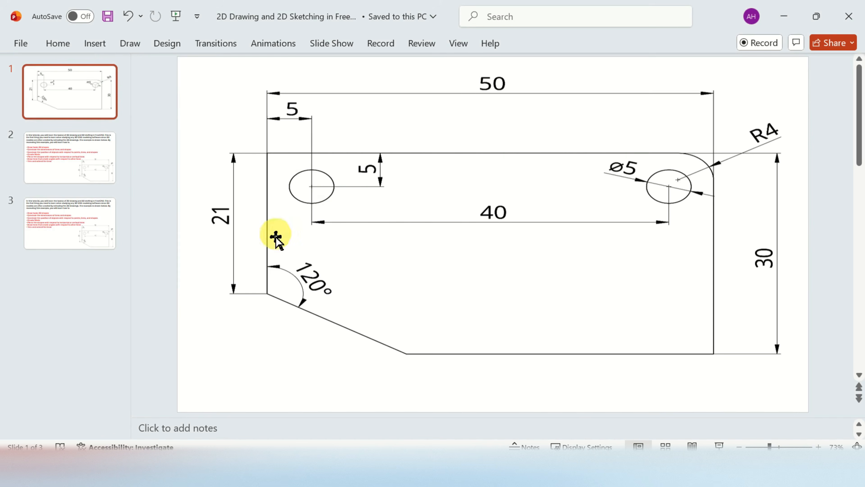
click(550, 397)
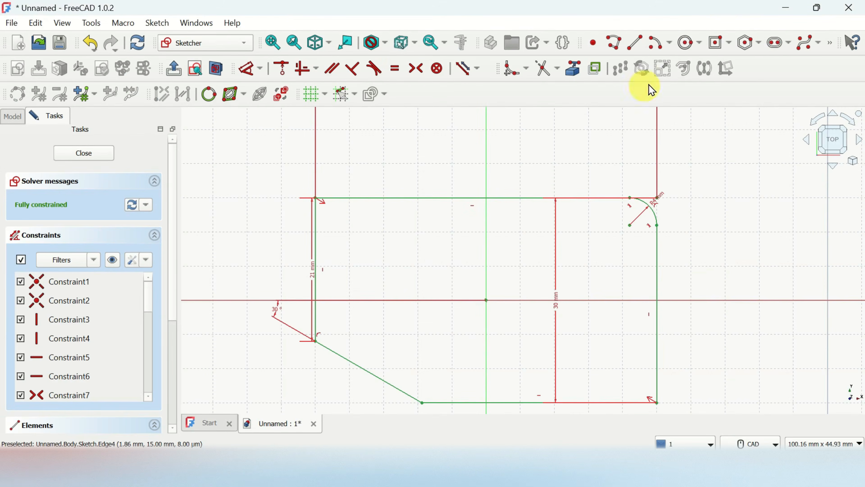
- Draw a circle by centre inside the plate near its upper-left corner, about 5.5 mm in diameter
click(701, 49)
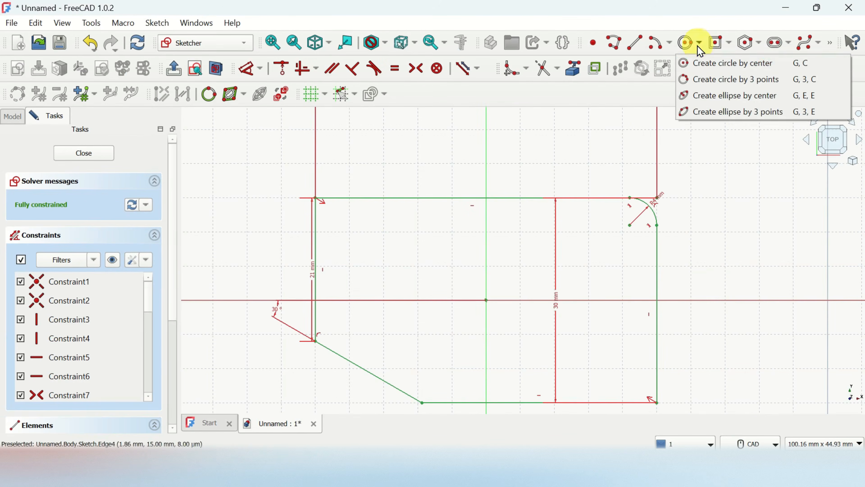
click(730, 73)
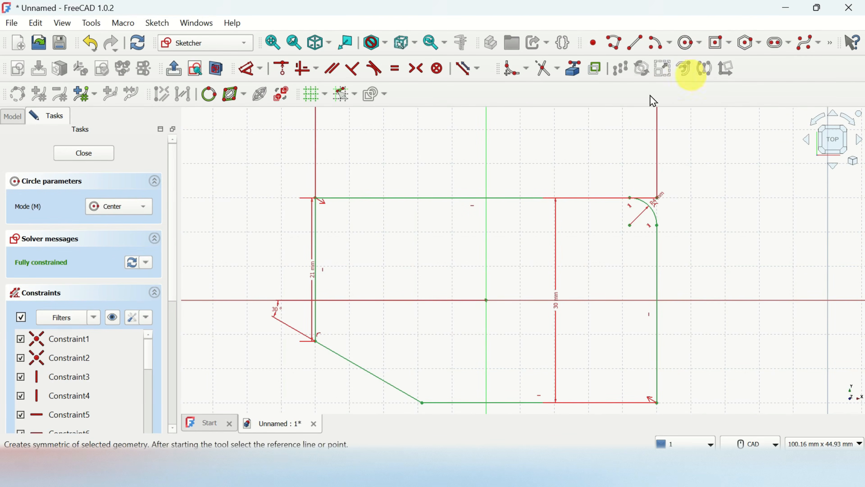
click(349, 231)
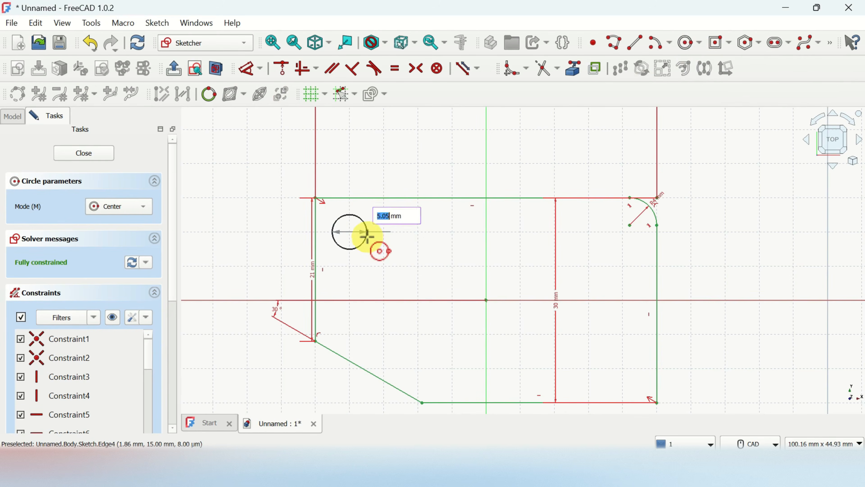
click(366, 242)
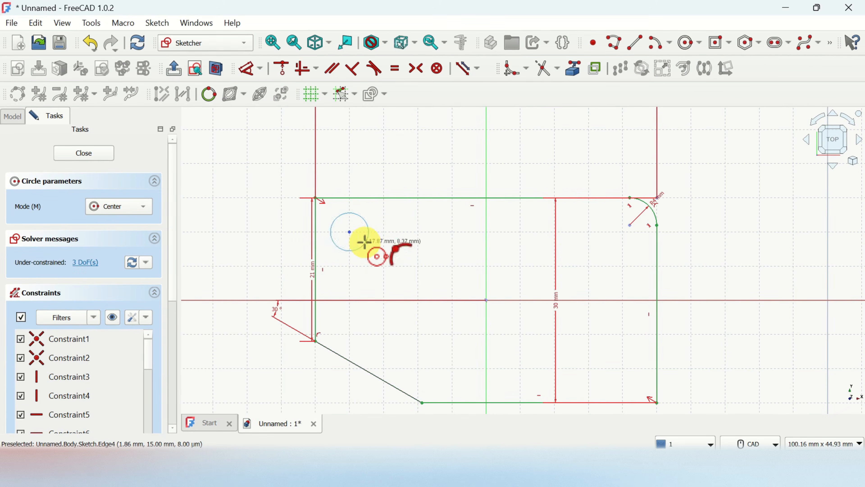
right_click(391, 249)
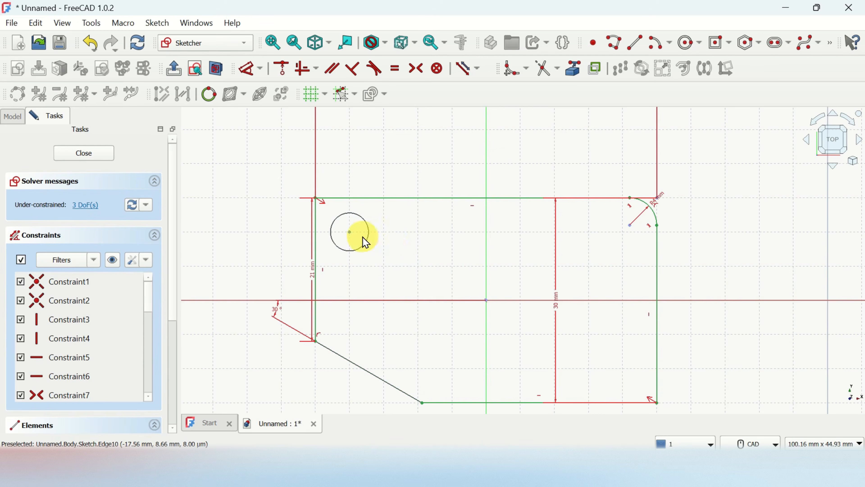
- Constrain the horizontal distance between the circle's centre and the plate's upper-left corner to 5 mm, following the reference drawing in PowerPoint
scroll(362, 237, up, 2)
middle_drag(418, 228, 498, 299)
click(524, 469)
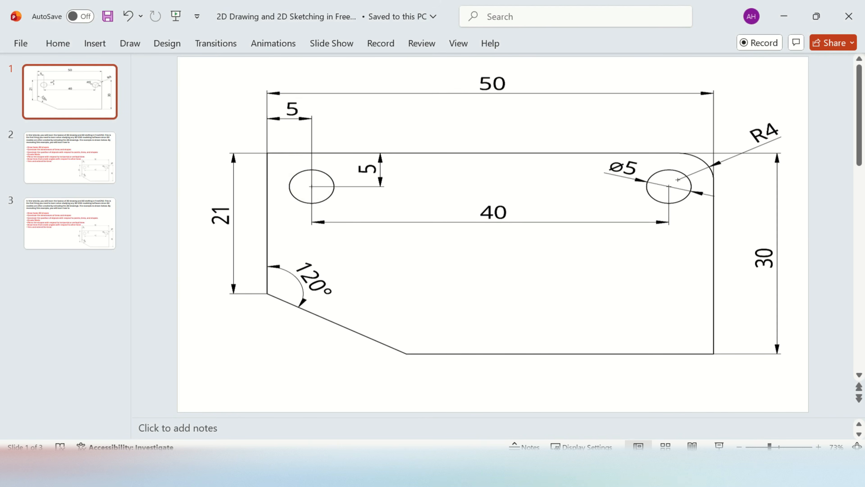
click(525, 469)
scroll(426, 299, up, 2)
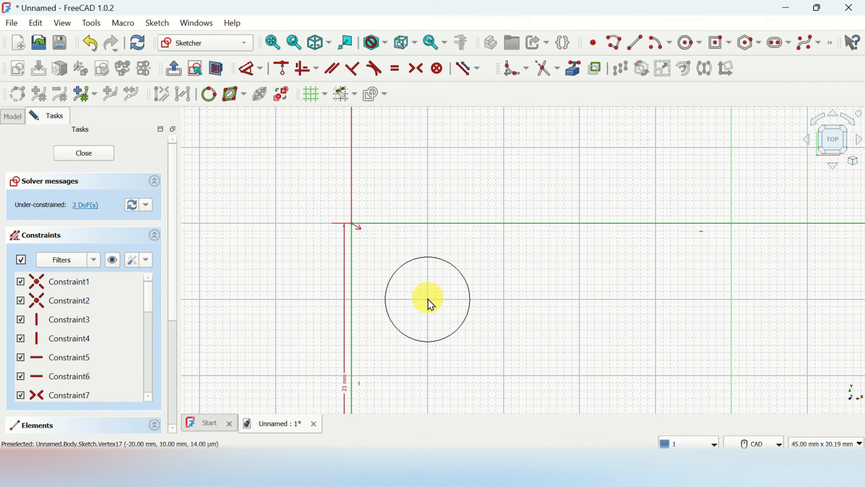
click(428, 299)
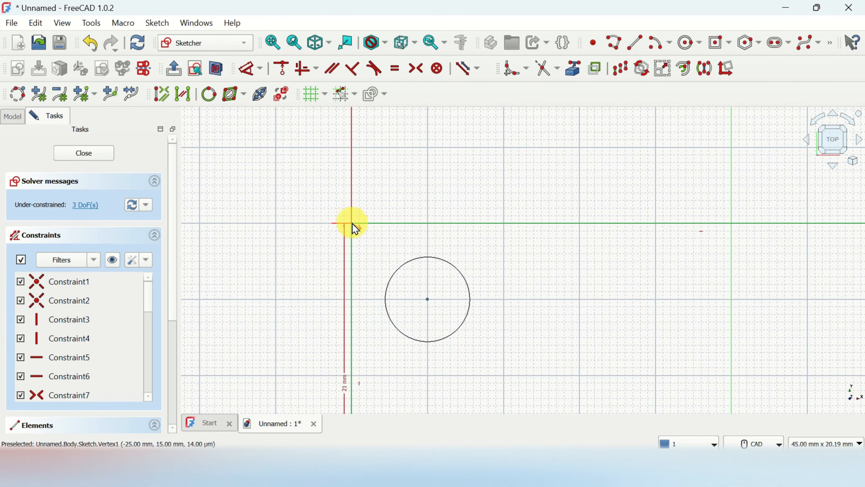
scroll(352, 222, up, 6)
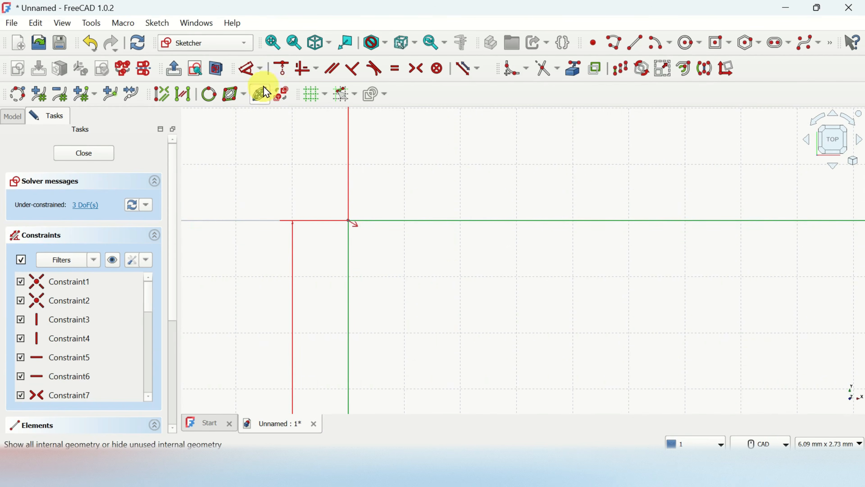
click(261, 70)
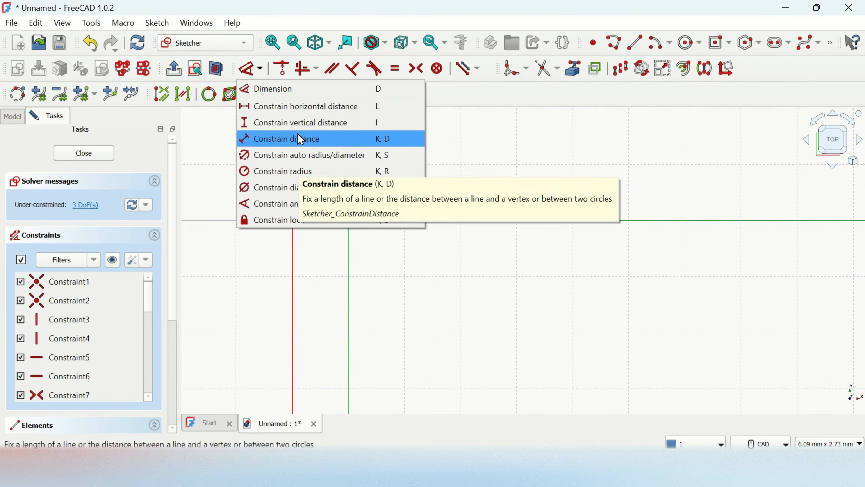
click(304, 106)
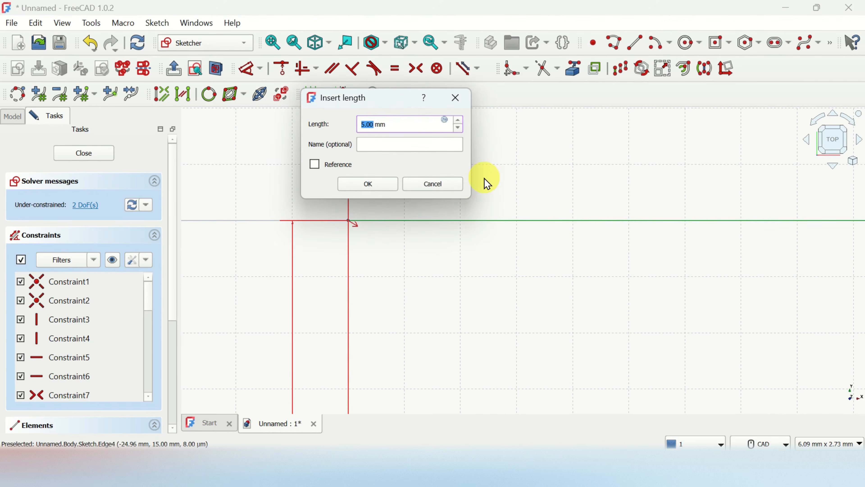
key(Return)
- Constrain the vertical distance between the circle's centre and the plate's upper-left corner to 5 mm
scroll(550, 191, down, 5)
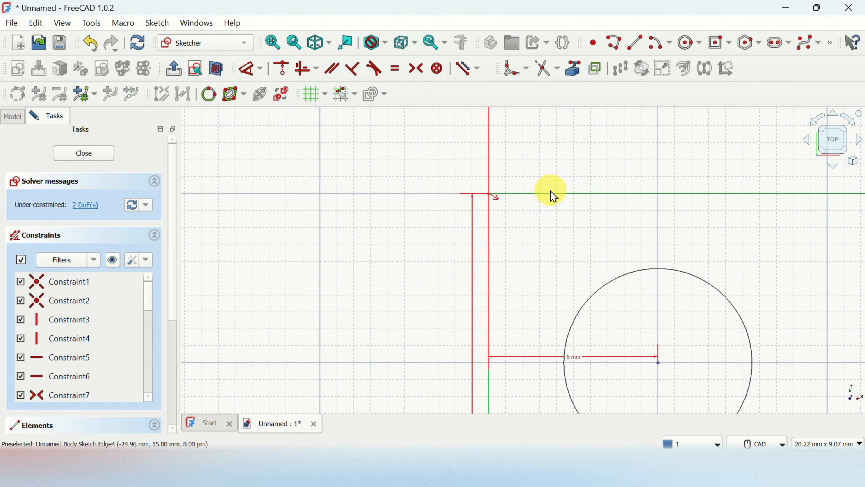
scroll(681, 325, up, 3)
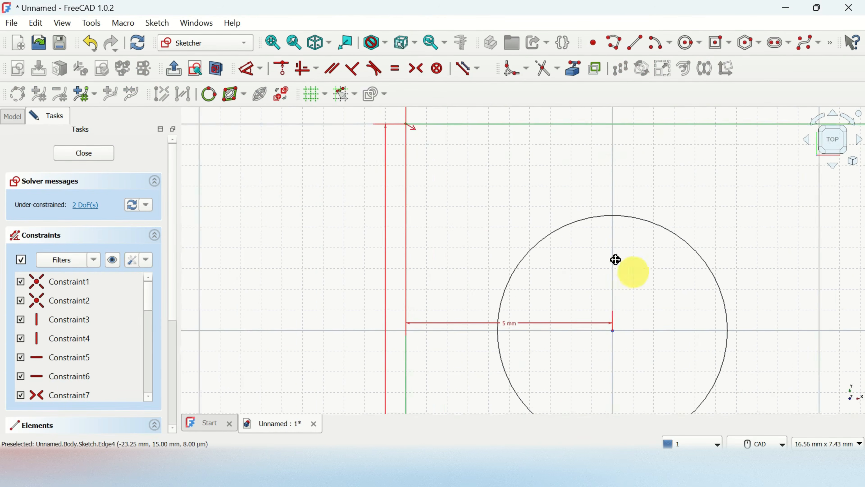
click(560, 298)
middle_drag(380, 157, 406, 301)
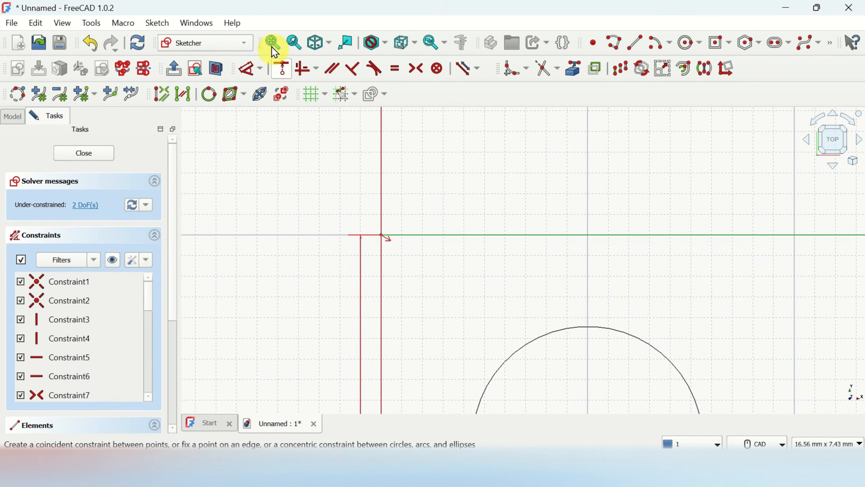
click(259, 69)
click(299, 123)
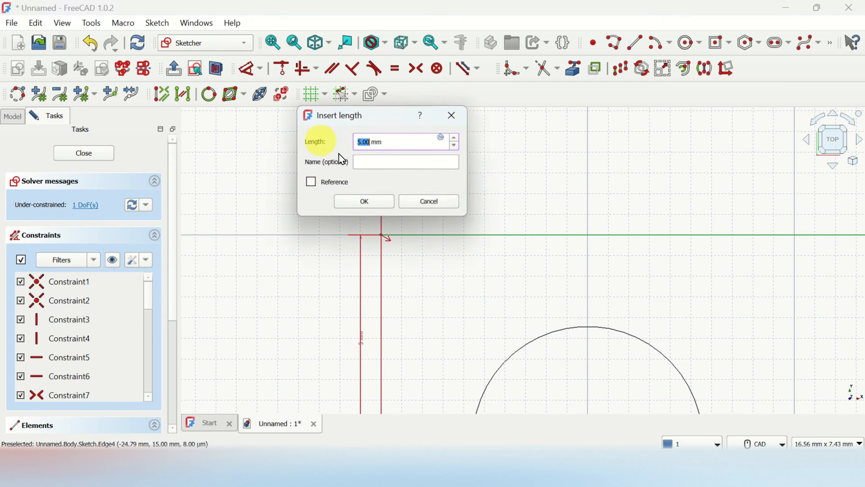
key(Return)
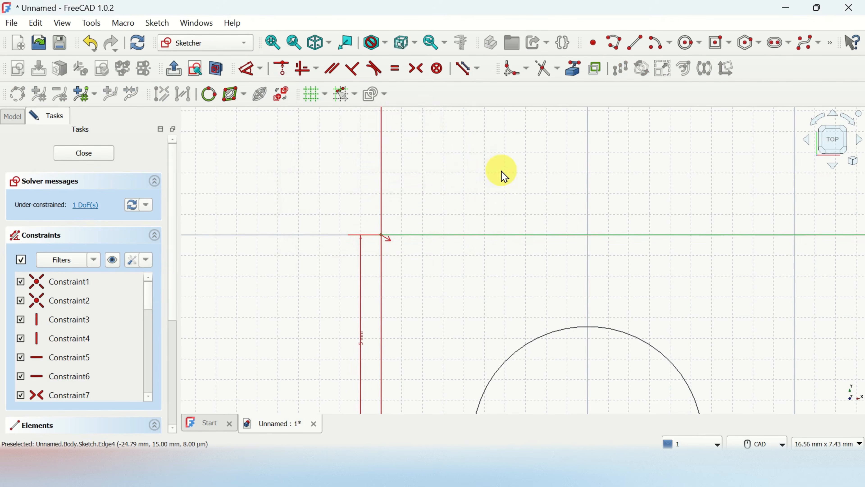
- Constrain the diameter of the circle near the upper-left corner to 5 mm
scroll(501, 171, down, 4)
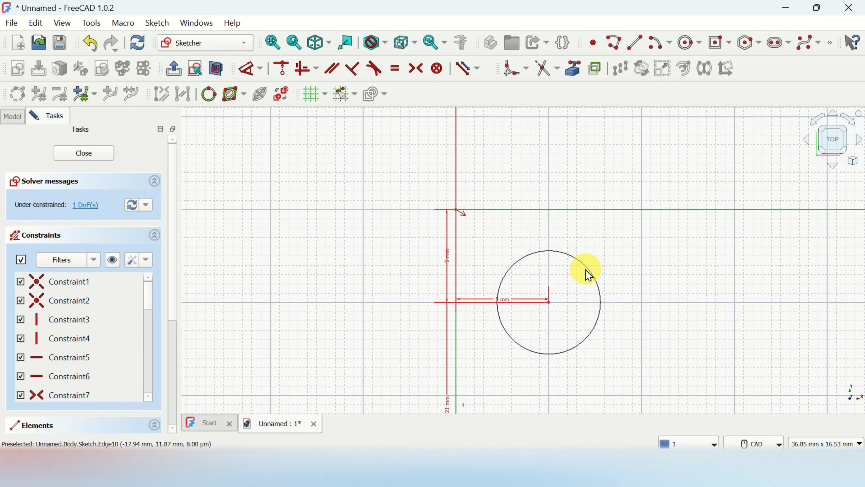
mouse_move(589, 274)
mouse_down()
mouse_move(622, 258)
mouse_move(585, 275)
mouse_move(582, 286)
mouse_up()
click(537, 466)
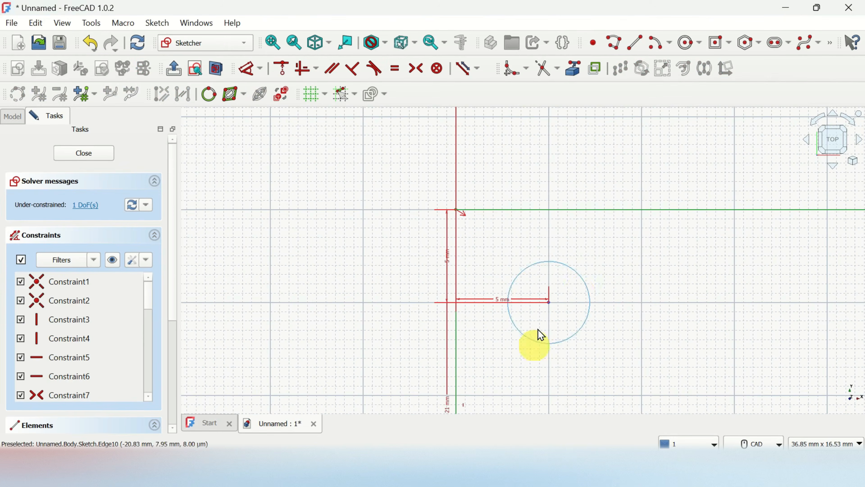
click(581, 280)
click(262, 74)
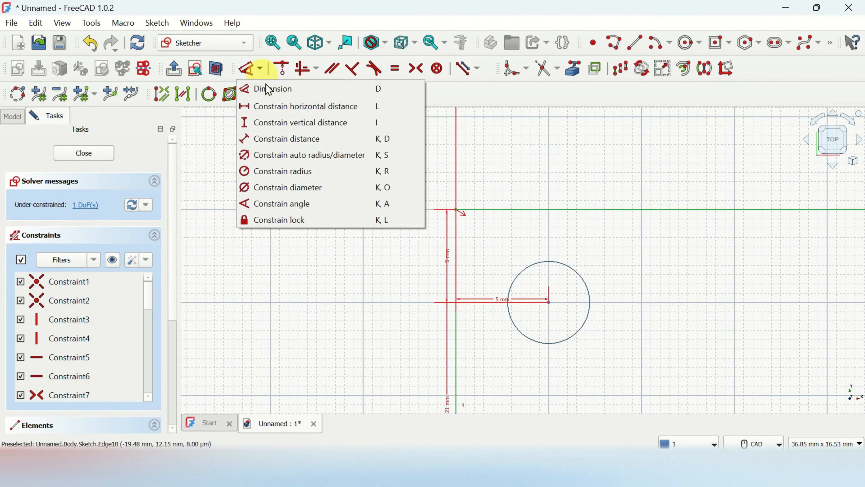
click(315, 195)
text(5)
key(Return)
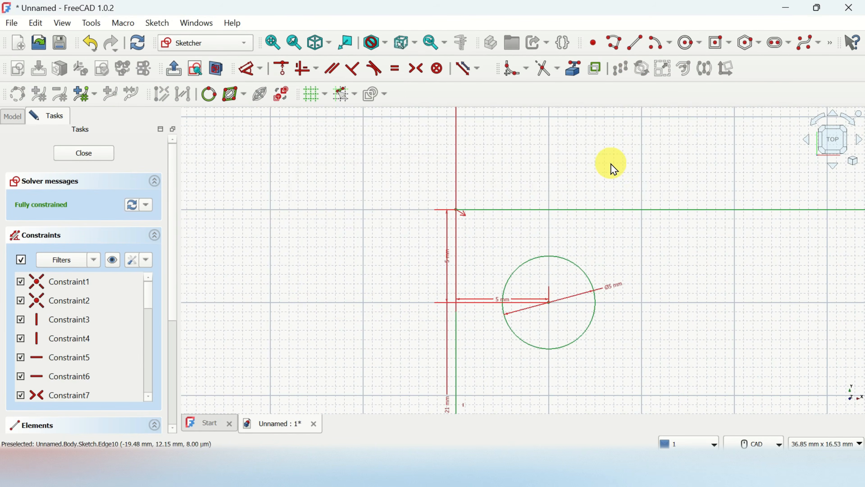
- Mirror the 5 mm circle about the sketch's vertical axis with the Symmetry tool, keeping the original circle
scroll(626, 201, down, 2)
middle_drag(691, 263, 503, 223)
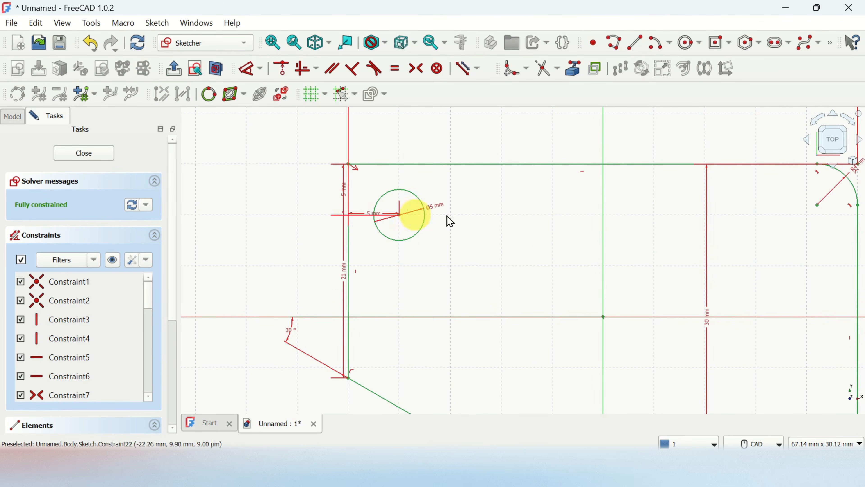
middle_drag(610, 197, 496, 201)
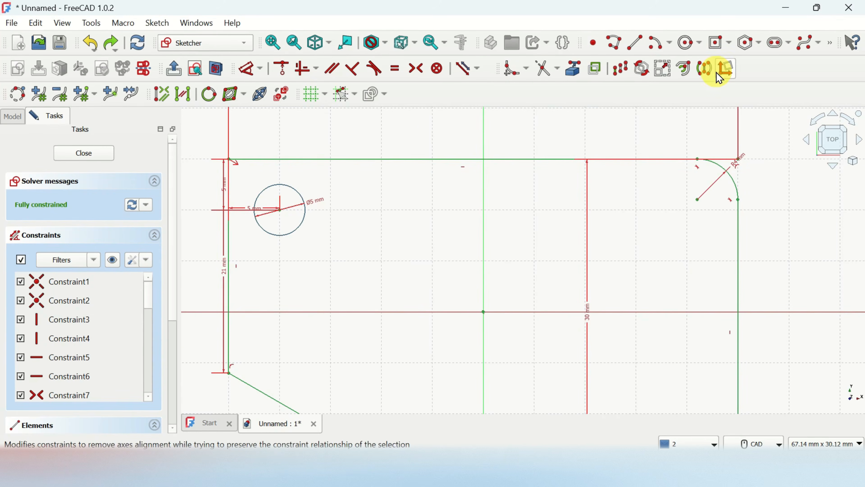
click(708, 80)
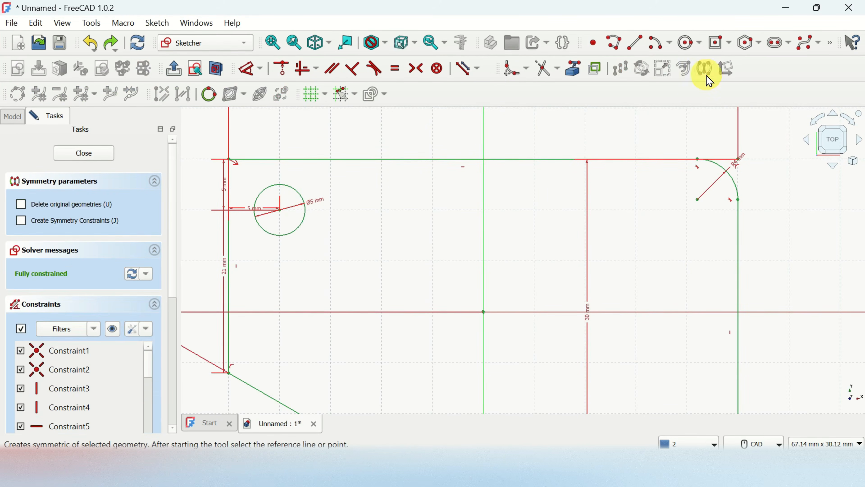
click(484, 142)
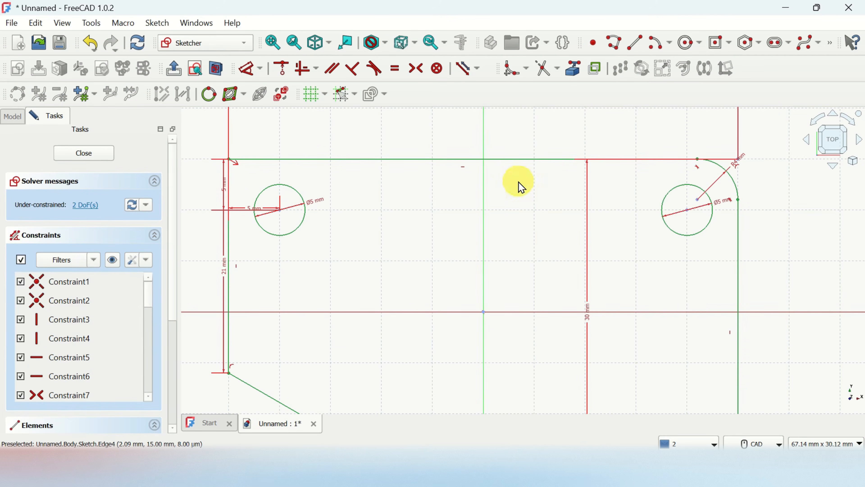
- Constrain the horizontal distance between the two hole centres to 40 mm per the reference drawing, and return to that drawing in PowerPoint
scroll(736, 208, up, 4)
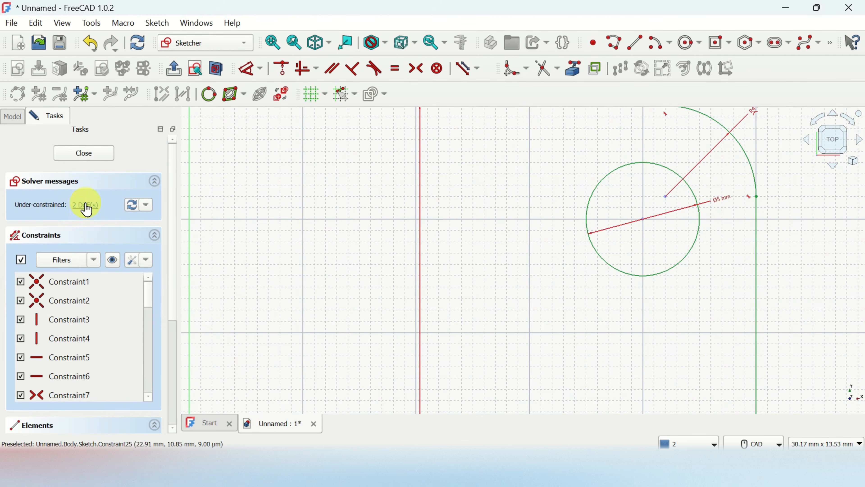
scroll(671, 250, down, 2)
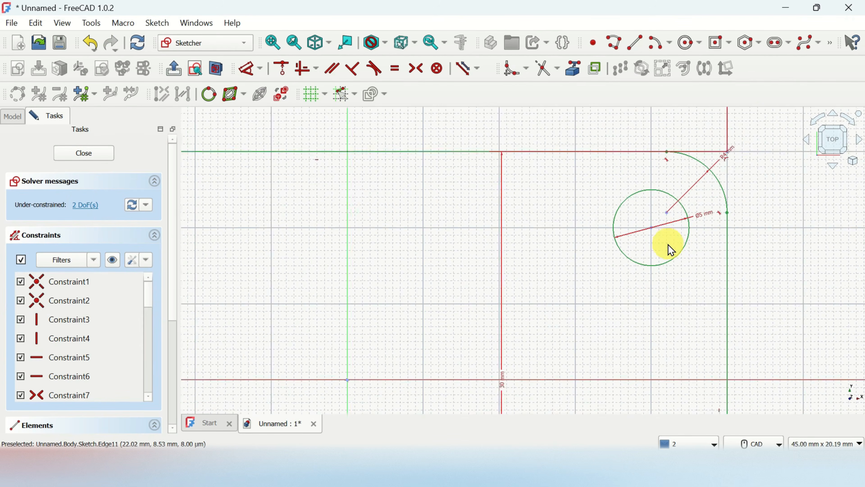
scroll(660, 248, up, 2)
scroll(659, 248, down, 4)
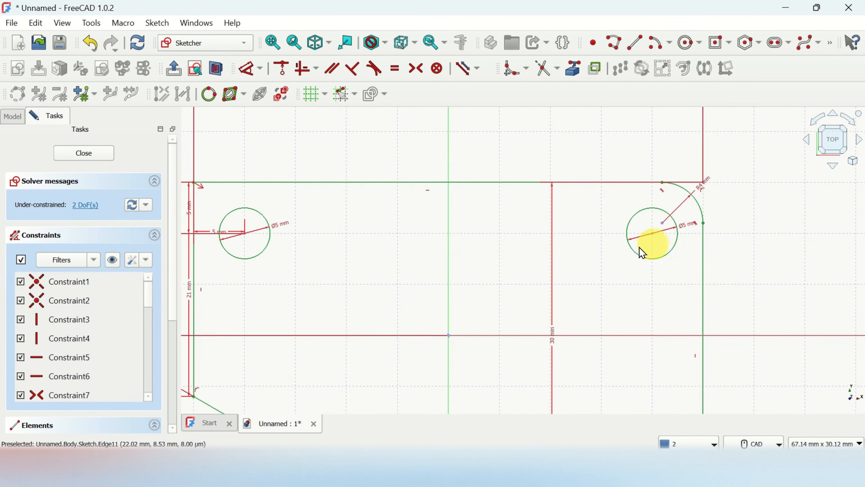
click(516, 465)
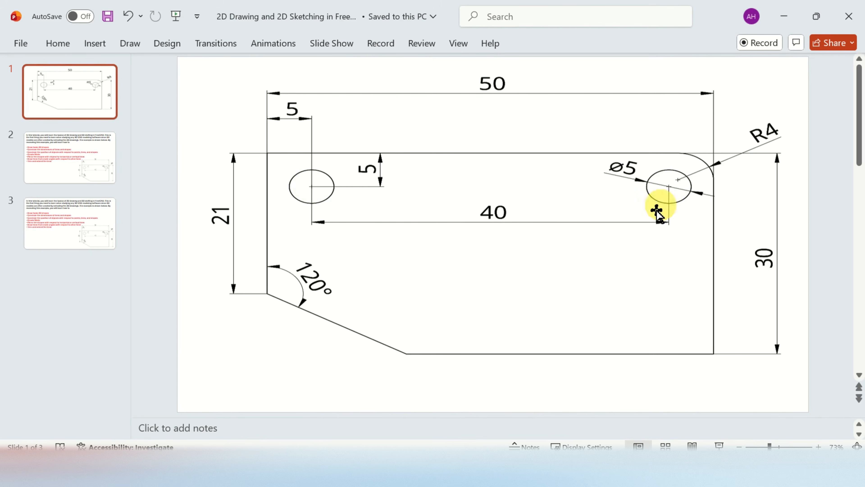
click(559, 419)
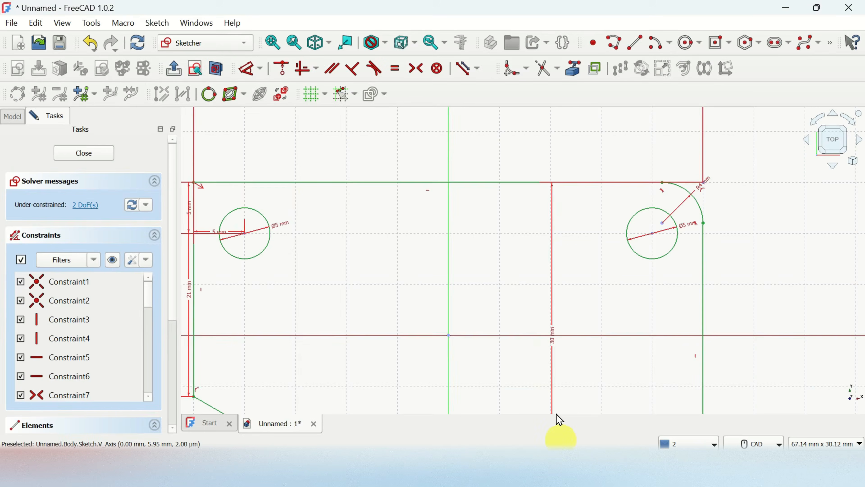
scroll(658, 241, up, 2)
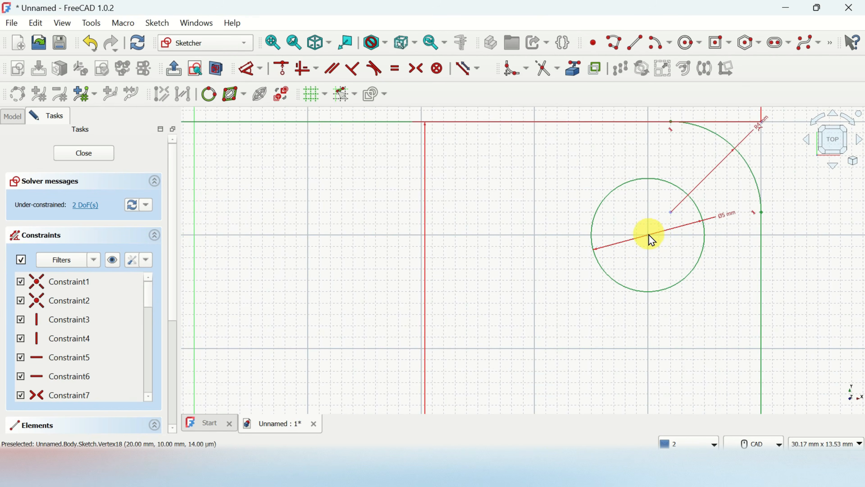
click(648, 235)
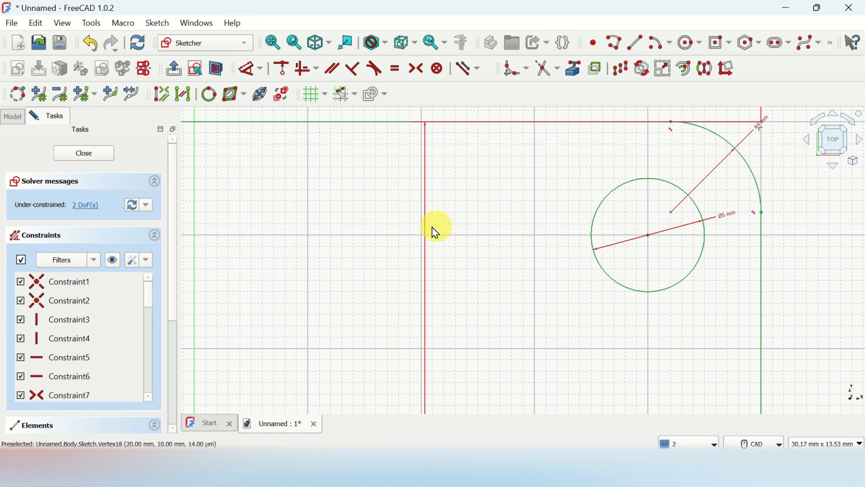
middle_drag(366, 238, 837, 265)
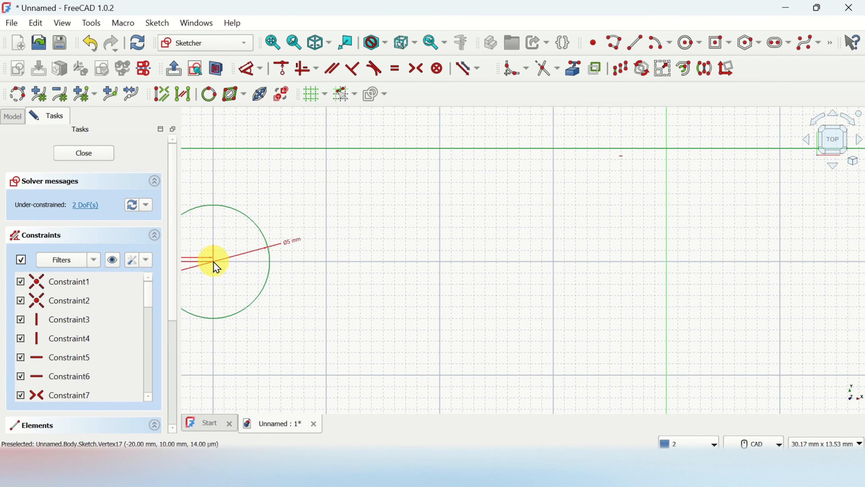
click(260, 76)
click(317, 106)
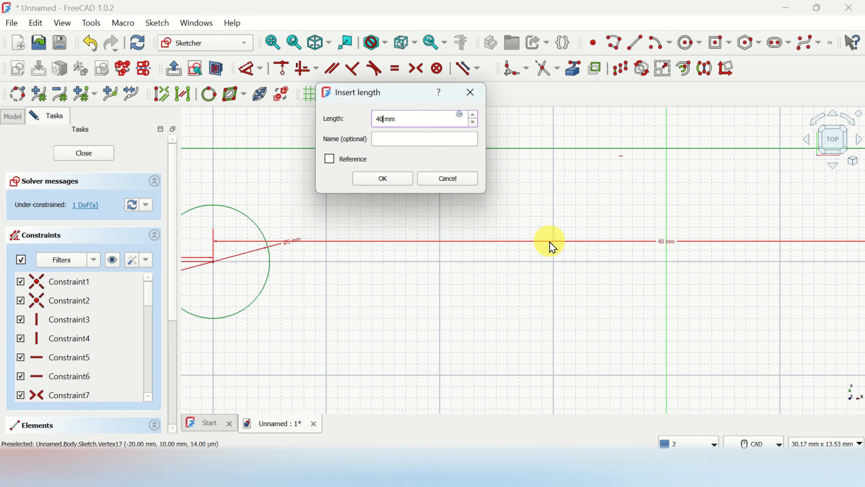
key(Return)
scroll(589, 259, down, 5)
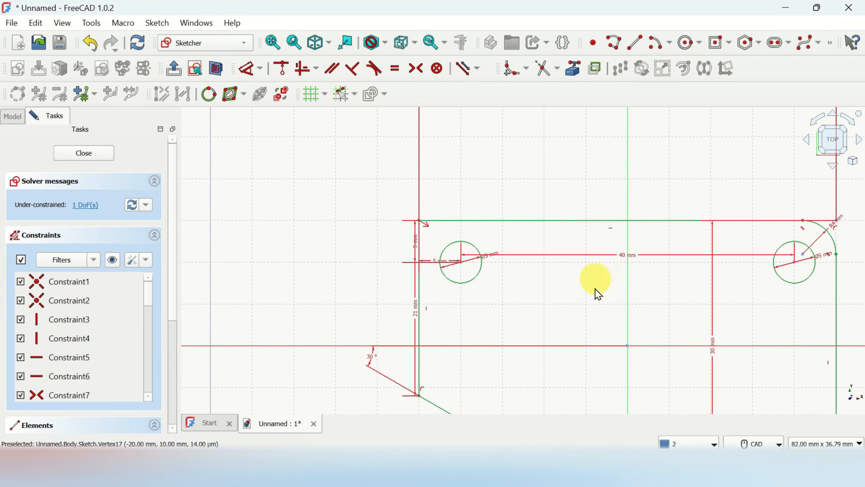
click(525, 460)
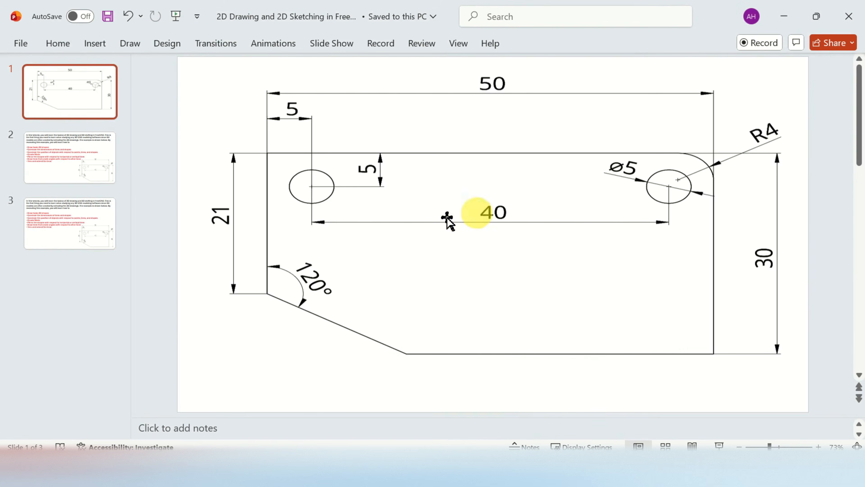
- Switch back to the FreeCAD sketch and nudge the circle near the filleted corner to test its remaining degree of freedom
click(526, 460)
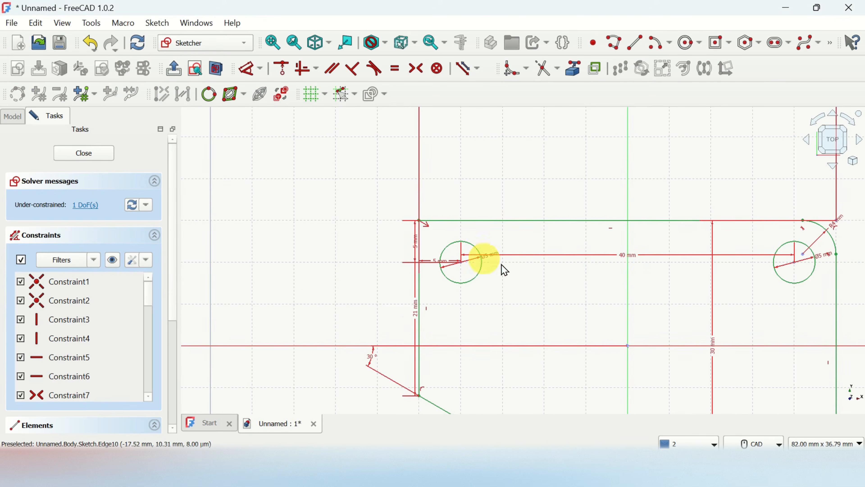
middle_drag(698, 290, 489, 259)
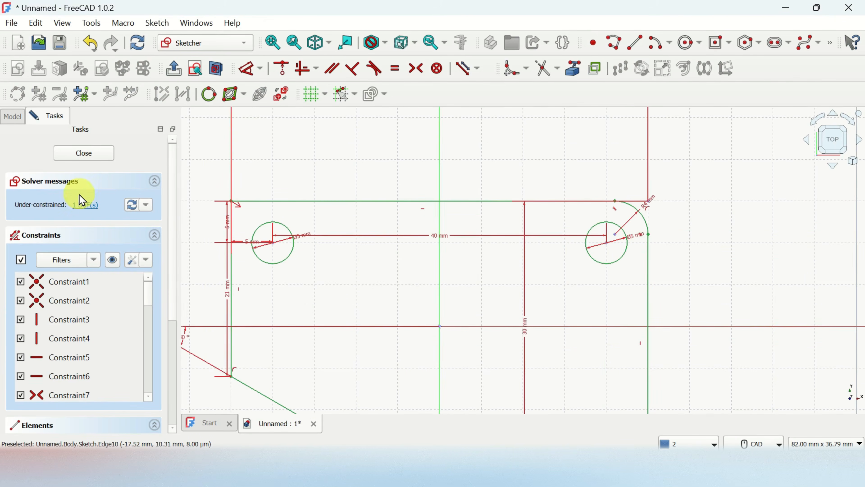
scroll(541, 305, up, 2)
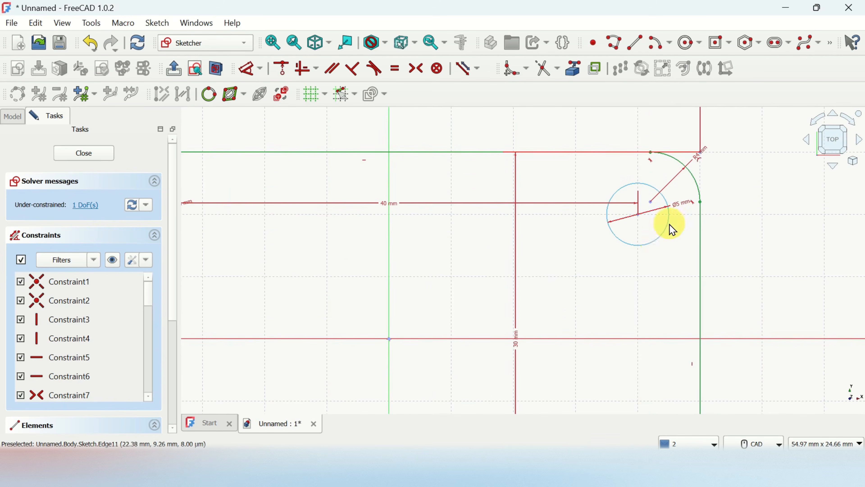
mouse_move(654, 248)
mouse_down()
mouse_move(651, 269)
mouse_move(653, 214)
mouse_move(657, 272)
mouse_move(657, 246)
mouse_up()
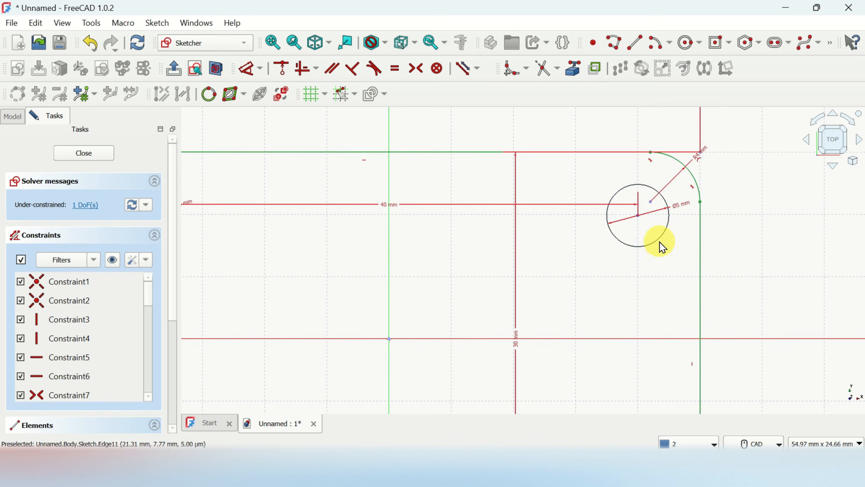
- Constrain the vertical distance between the centre of the hole near the fillet and the fillet arc's upper endpoint to 5 mm
scroll(660, 241, up, 3)
mouse_move(771, 213)
middle_down()
mouse_move(771, 226)
mouse_move(689, 299)
middle_up()
scroll(571, 179, up, 2)
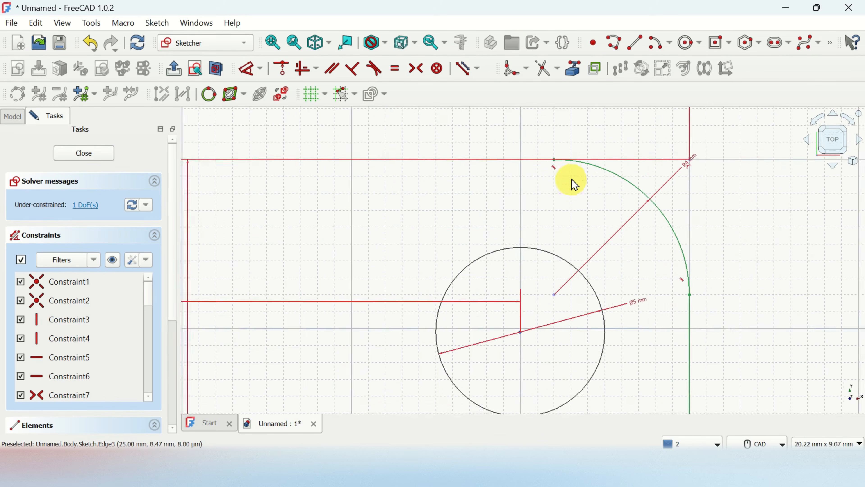
scroll(574, 185, up, 3)
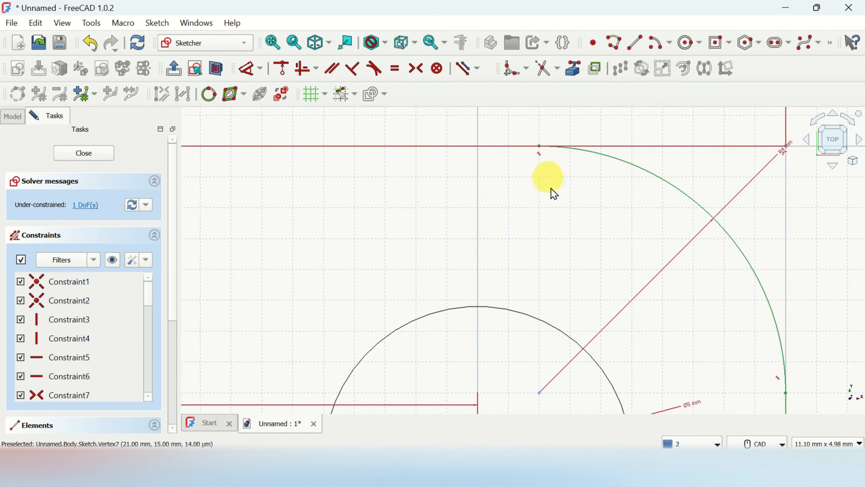
scroll(550, 204, down, 2)
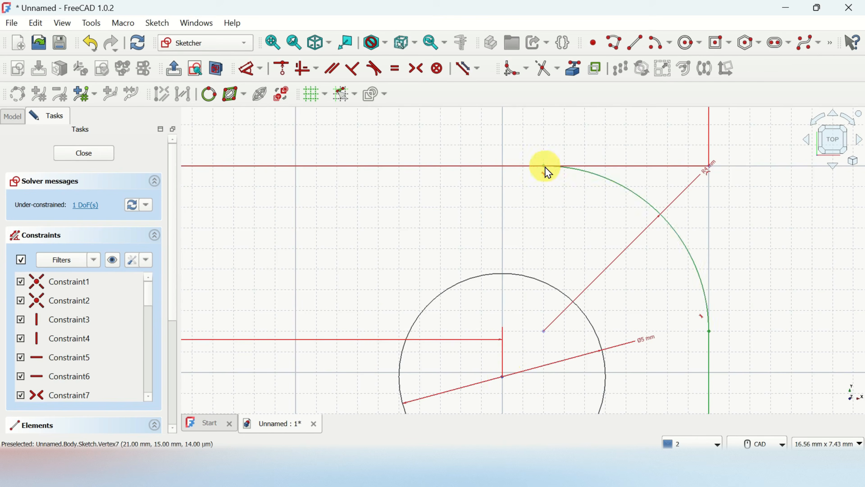
scroll(547, 170, up, 7)
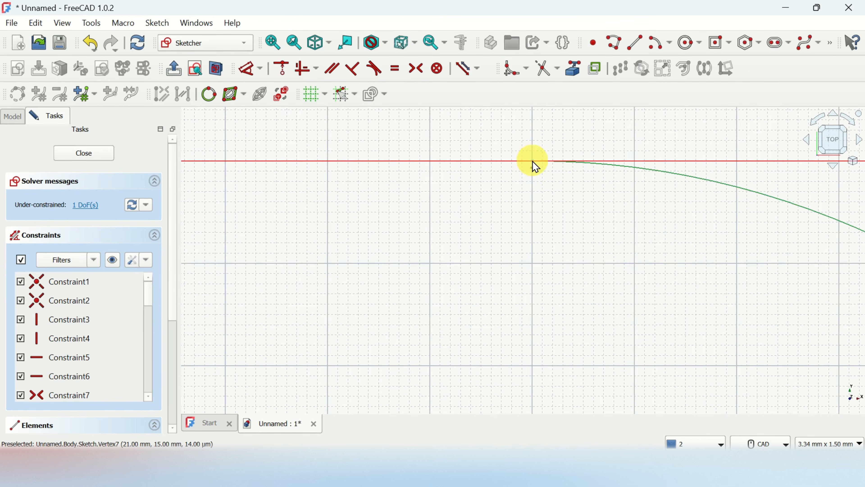
scroll(536, 167, down, 4)
middle_drag(522, 350, 548, 115)
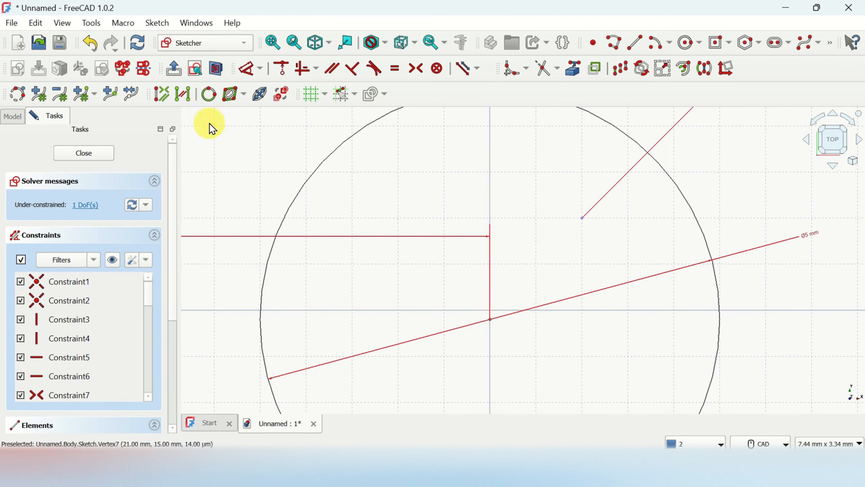
click(261, 69)
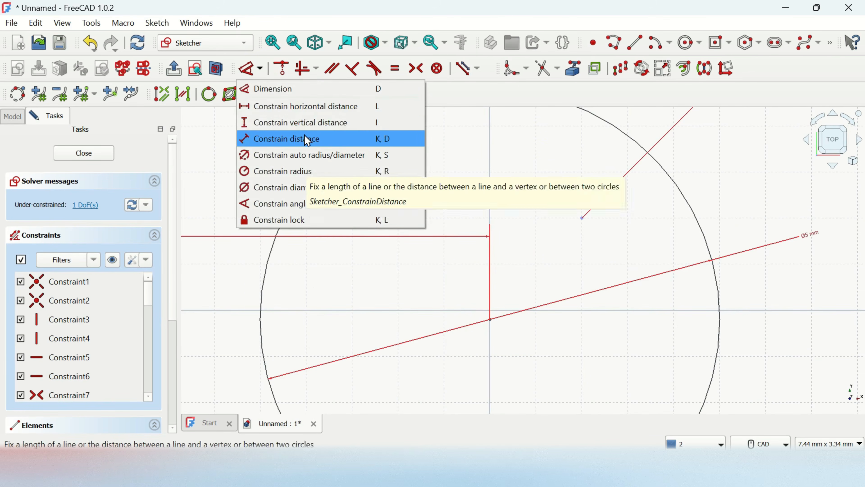
click(309, 123)
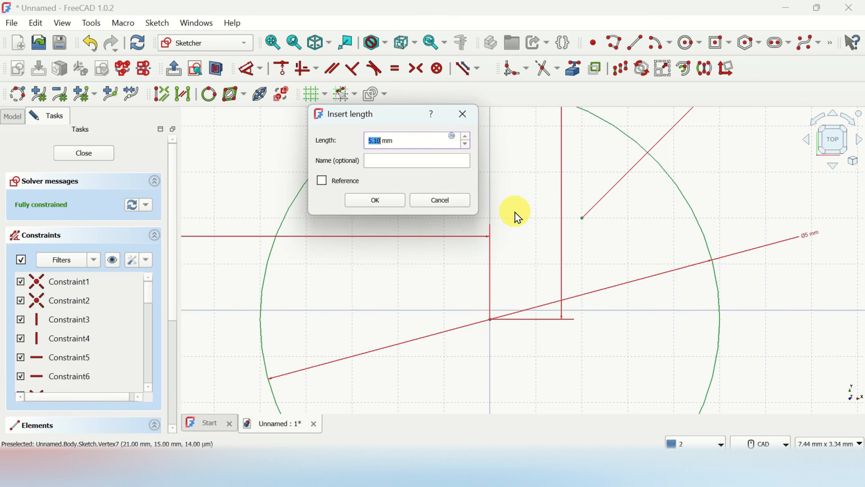
key(Return)
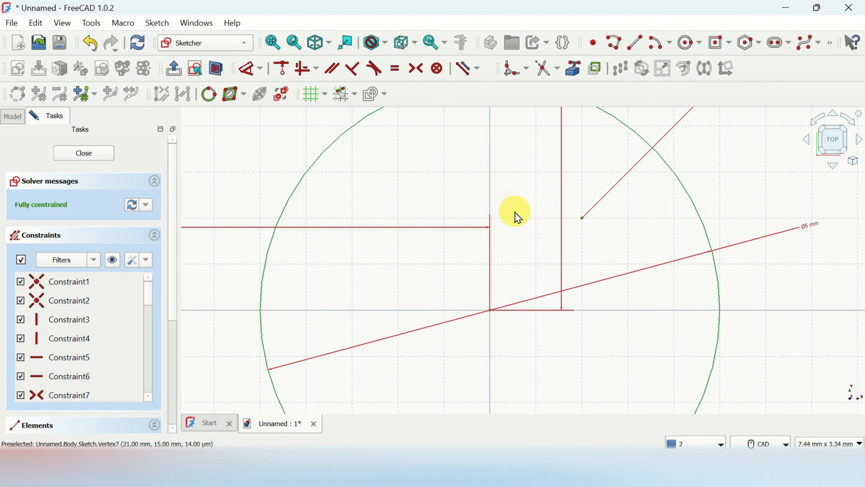
- Review the whole plate sketch and close it to return to the Part Design body
scroll(517, 217, down, 10)
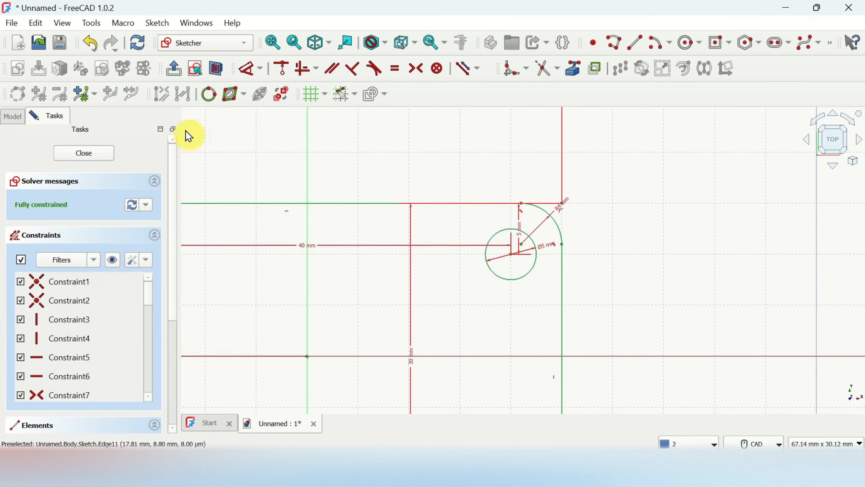
scroll(306, 245, down, 3)
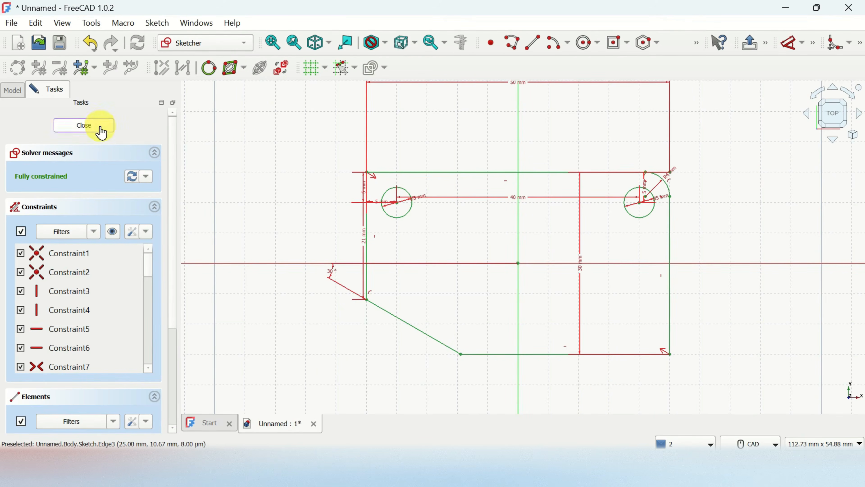
click(84, 125)
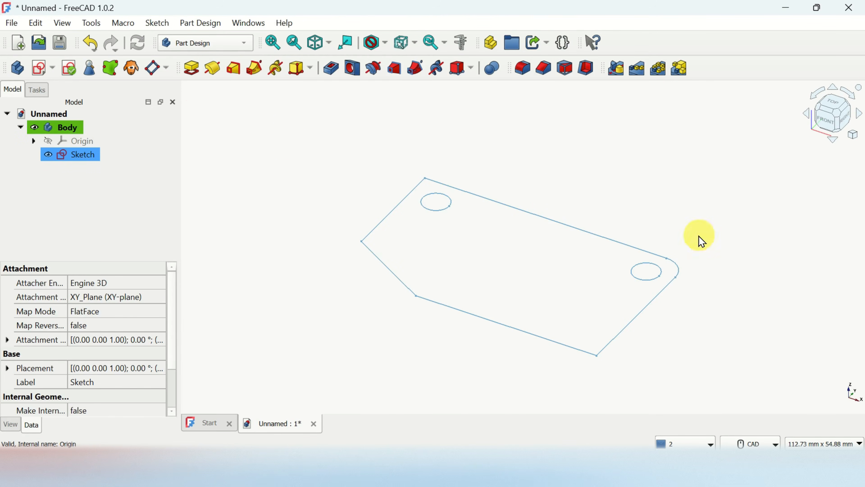
- Pad the plate sketch to a length of 4 mm
click(191, 76)
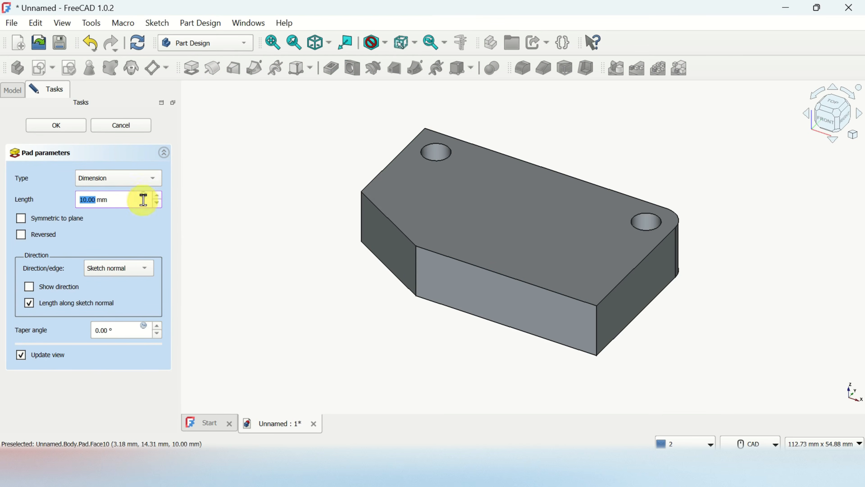
click(157, 204)
click(156, 203)
click(157, 204)
click(156, 204)
click(157, 203)
click(157, 204)
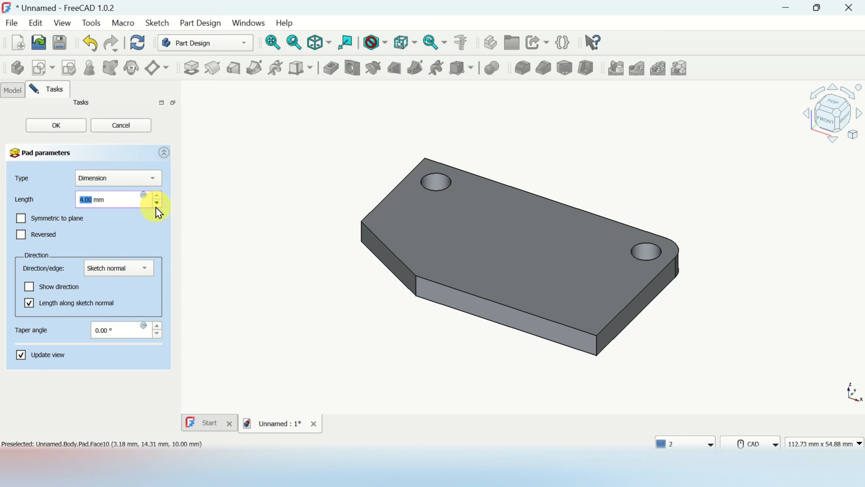
click(156, 203)
click(157, 204)
click(157, 196)
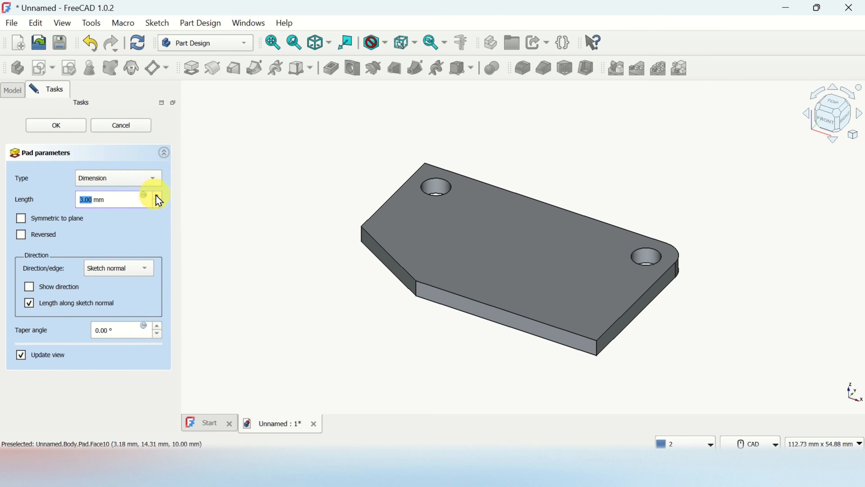
click(156, 196)
middle_drag(654, 195, 628, 174)
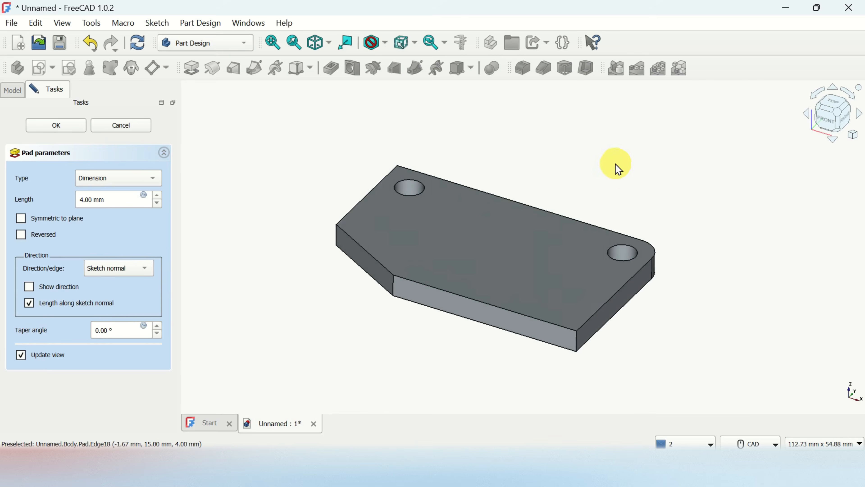
click(56, 125)
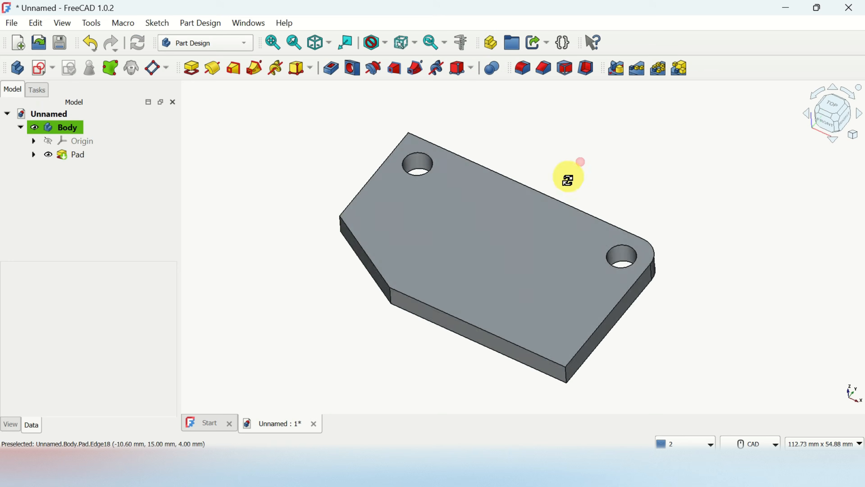